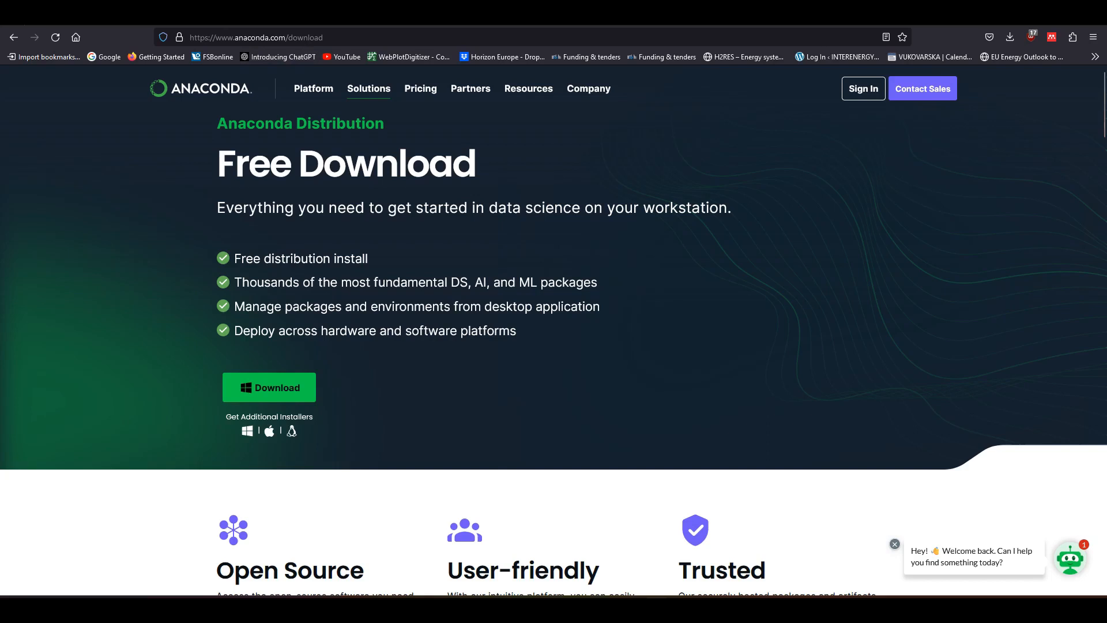
# - Download the Anaconda Distribution installer for Windows and start the Anaconda3 2023.09-0 setup
pyautogui.click(269, 387)
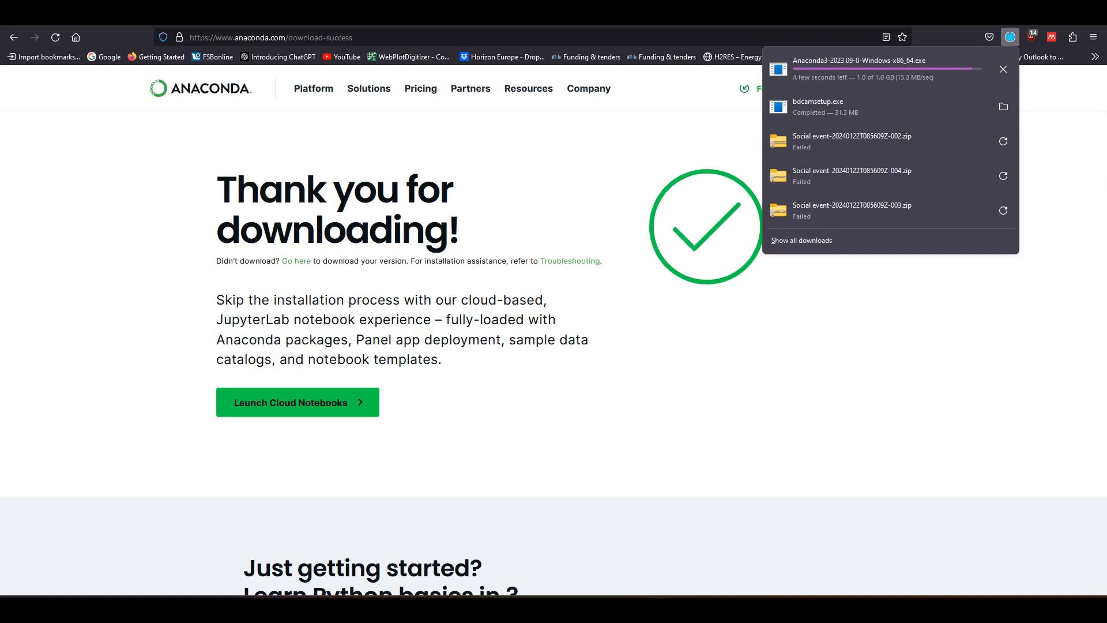
pyautogui.click(888, 66)
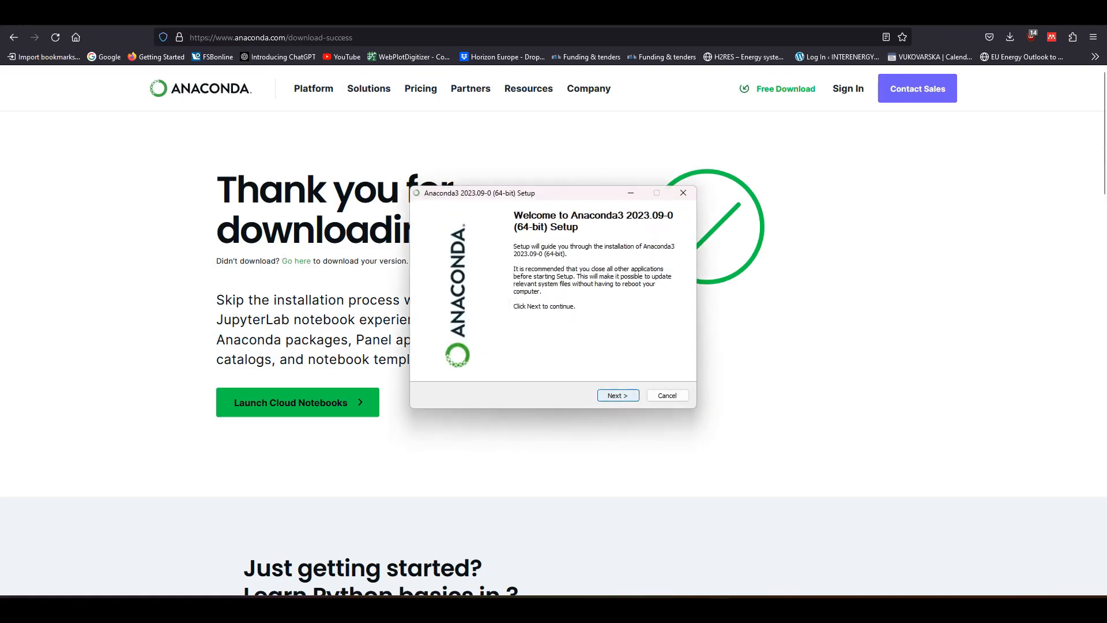
pyautogui.press('Return')
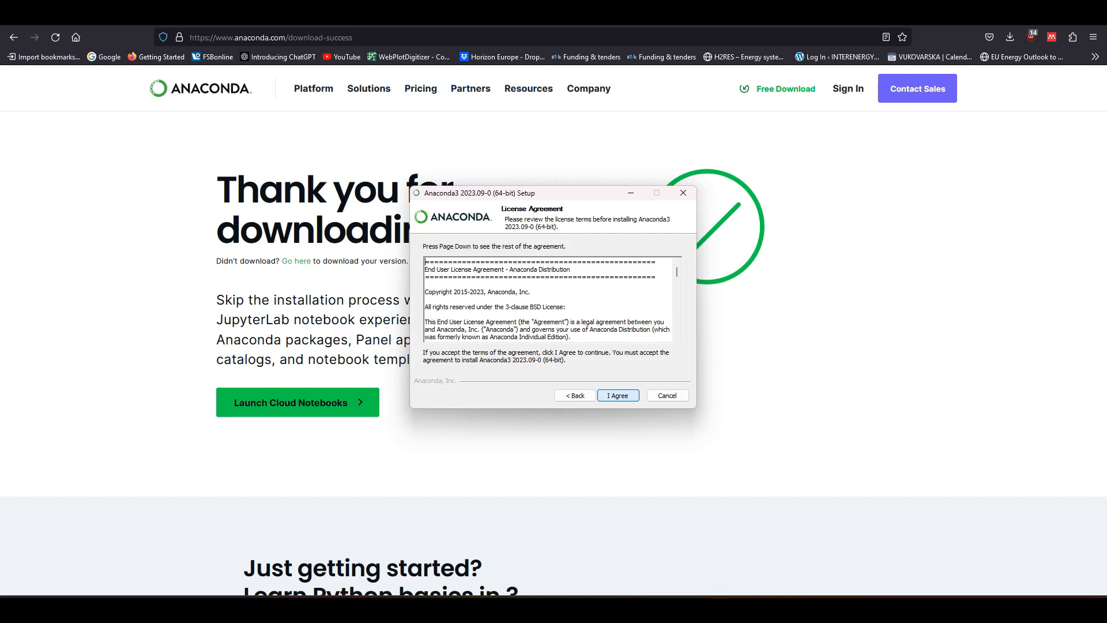
# - Accept the license agreement and install Anaconda3 for Just Me with the default location and advanced options, then finish the setup
pyautogui.press('Return')
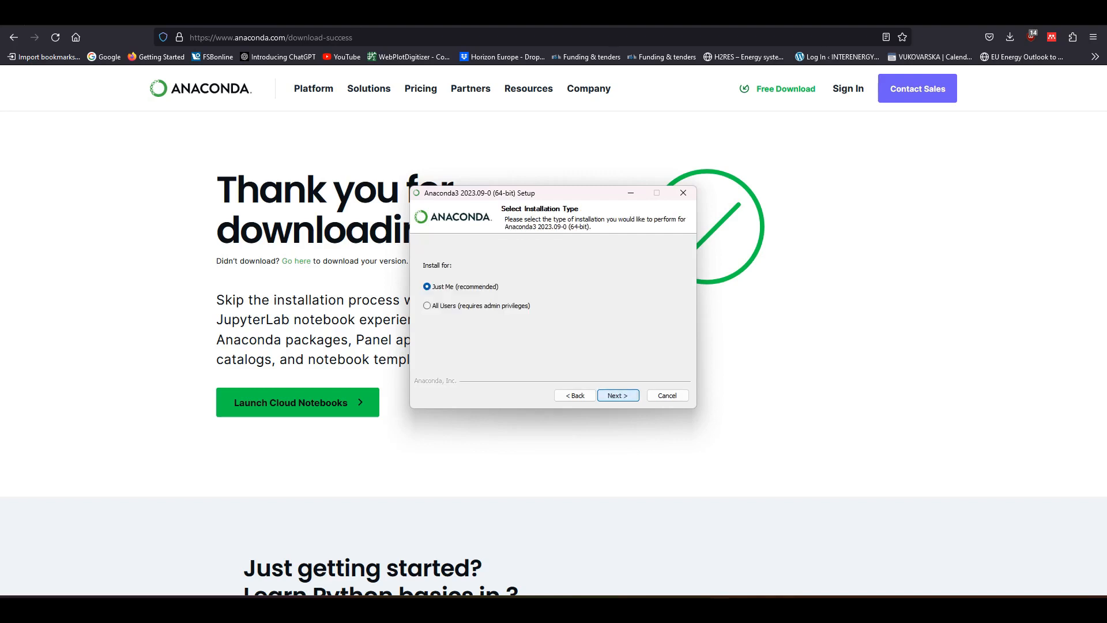
pyautogui.press('Return')
pyautogui.press('Return')
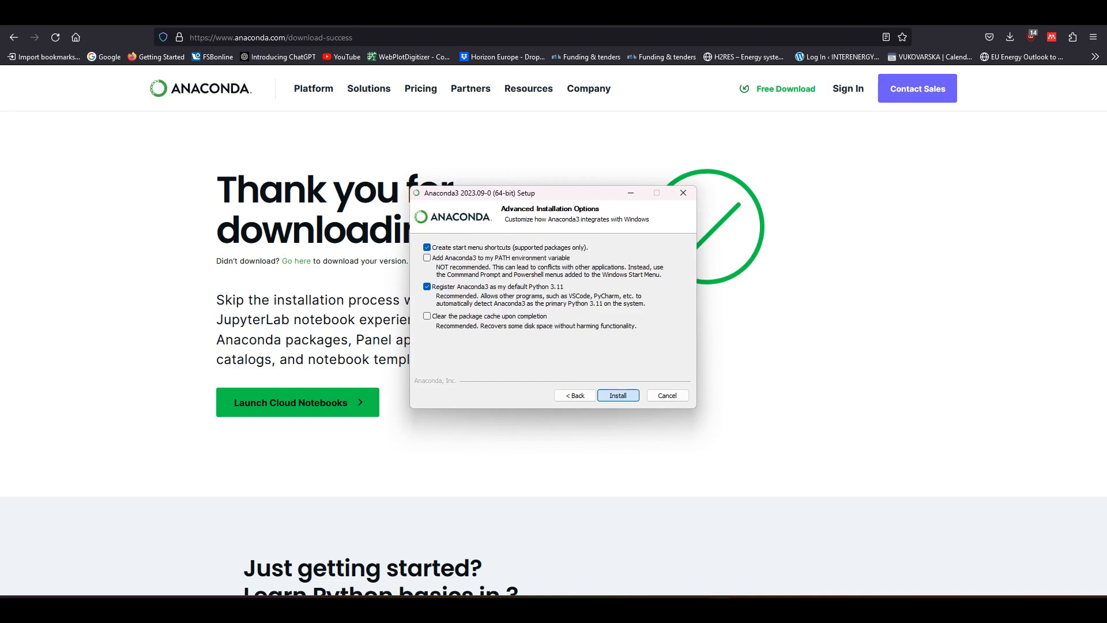
pyautogui.press('Return')
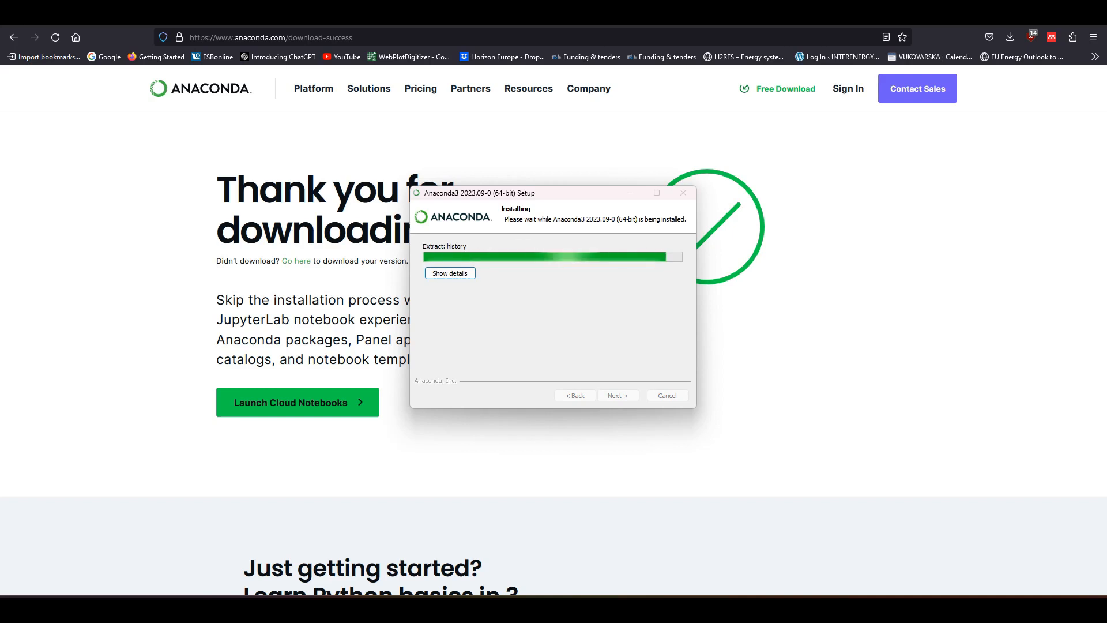
pyautogui.click(618, 396)
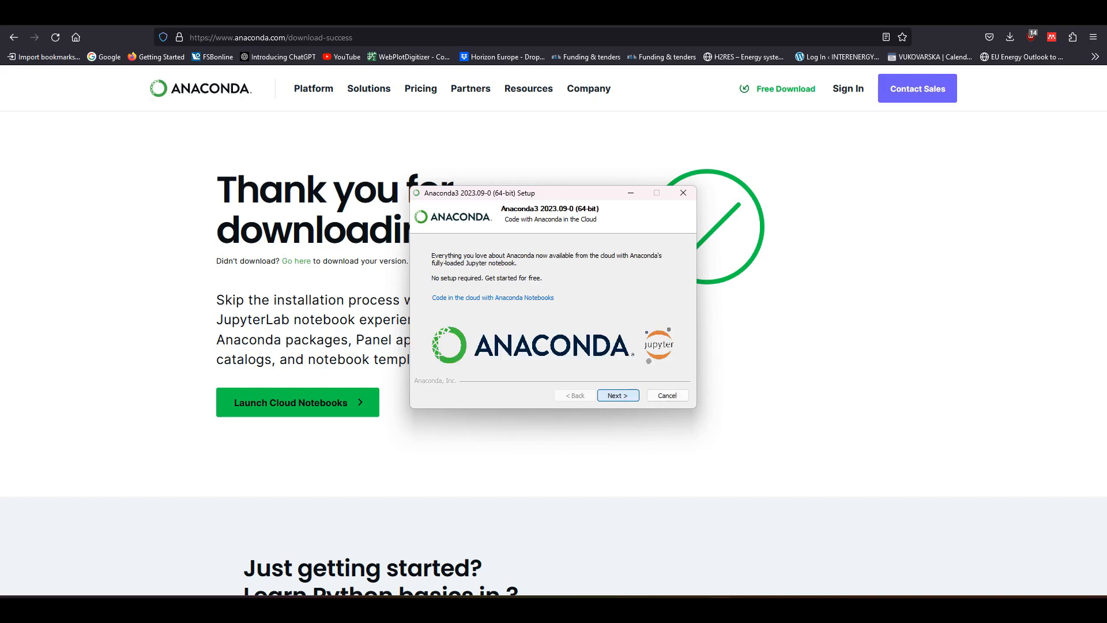
pyautogui.click(619, 396)
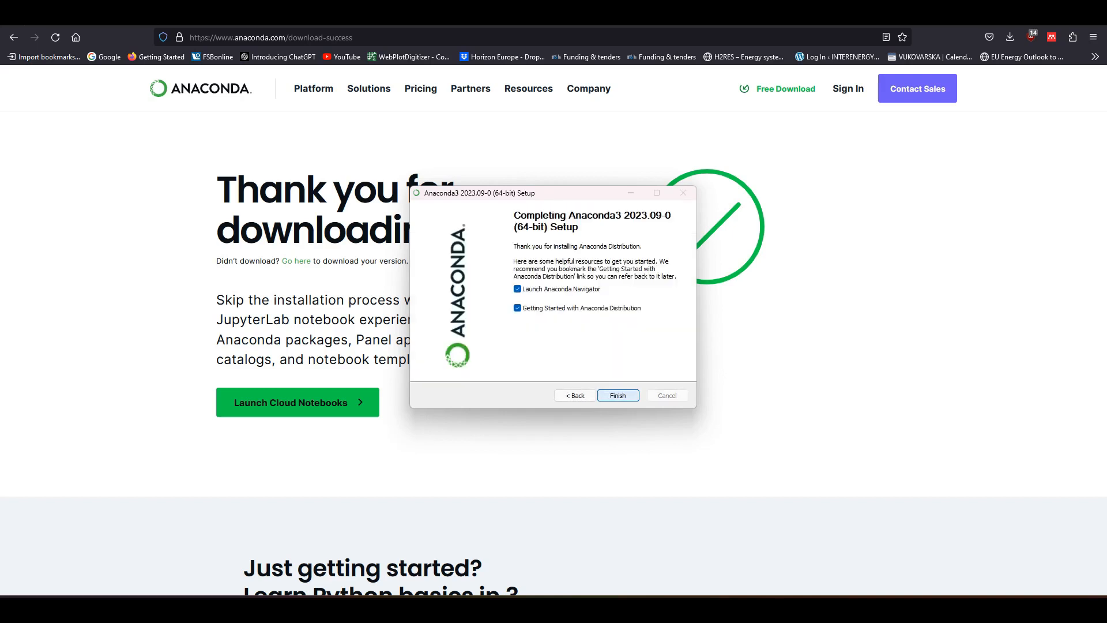
pyautogui.click(618, 396)
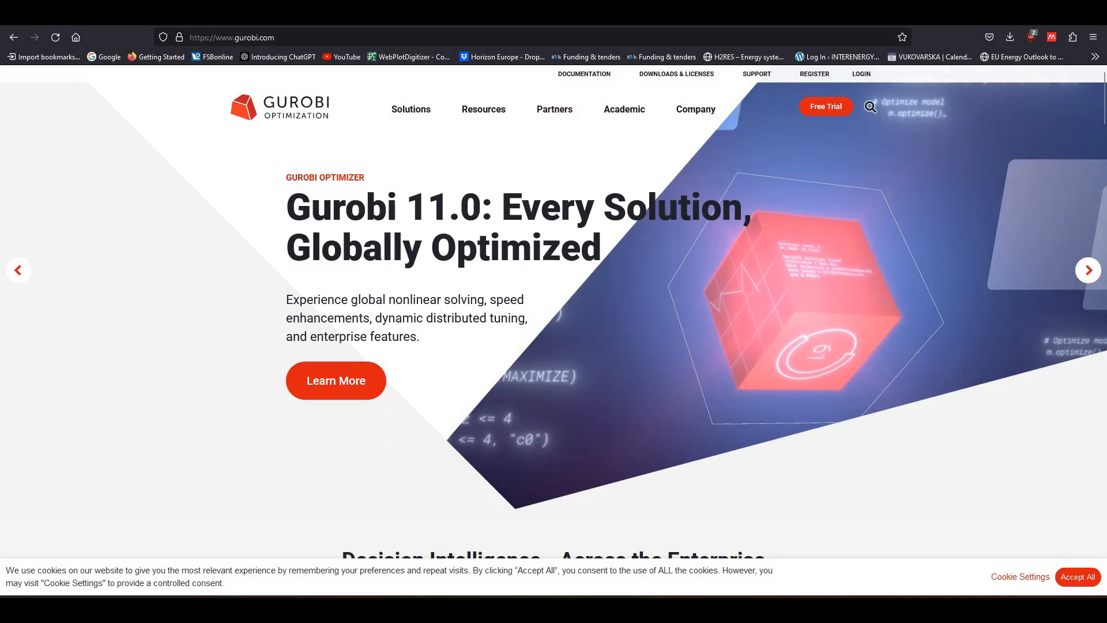
# - Register with Gurobi, generate a Named-User Academic license agreeing to the End User License Agreement, and copy its grbgetkey command
pyautogui.click(814, 74)
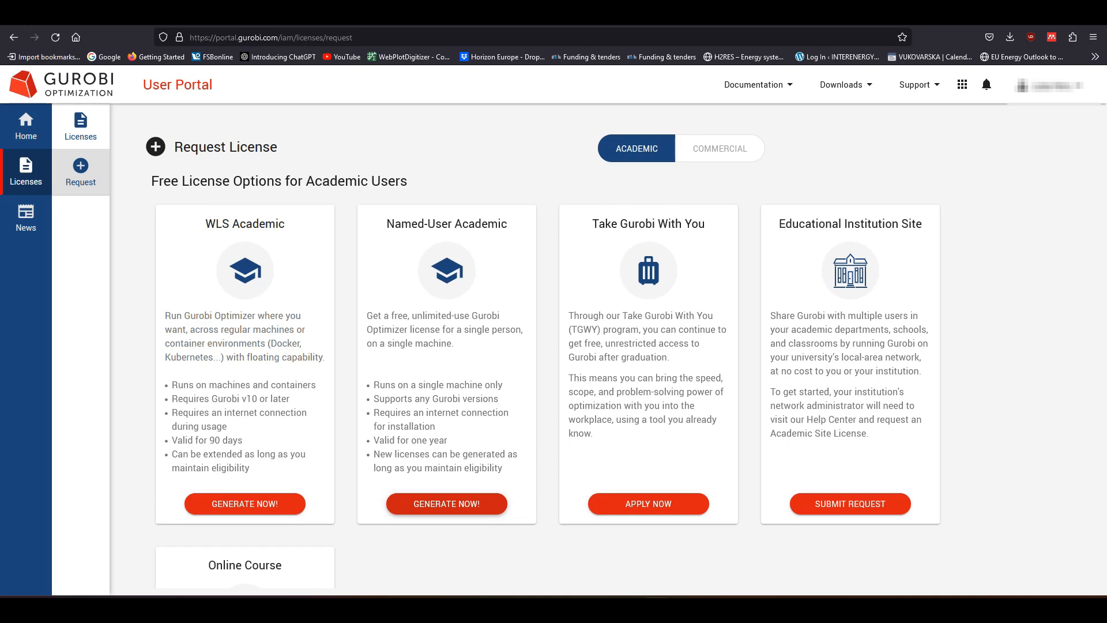
pyautogui.click(447, 503)
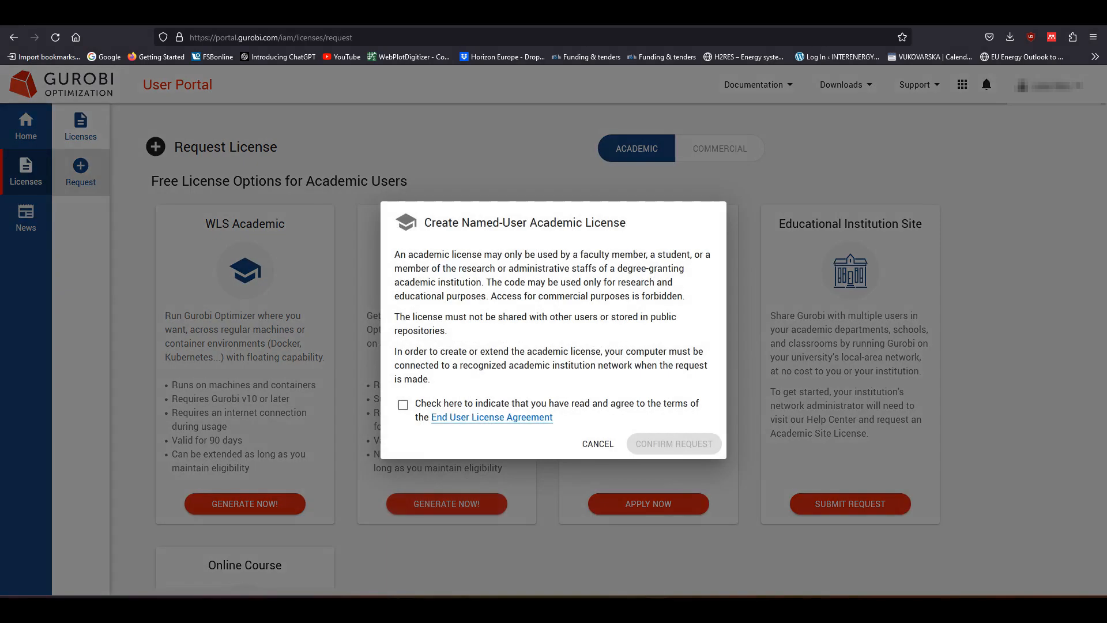
pyautogui.click(403, 405)
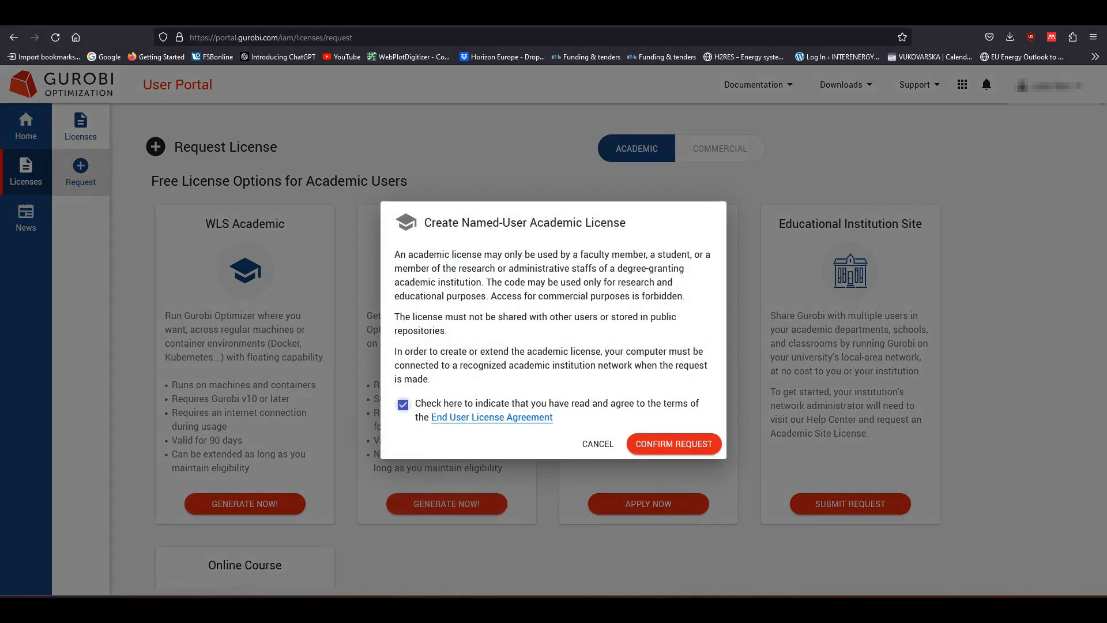
pyautogui.click(674, 443)
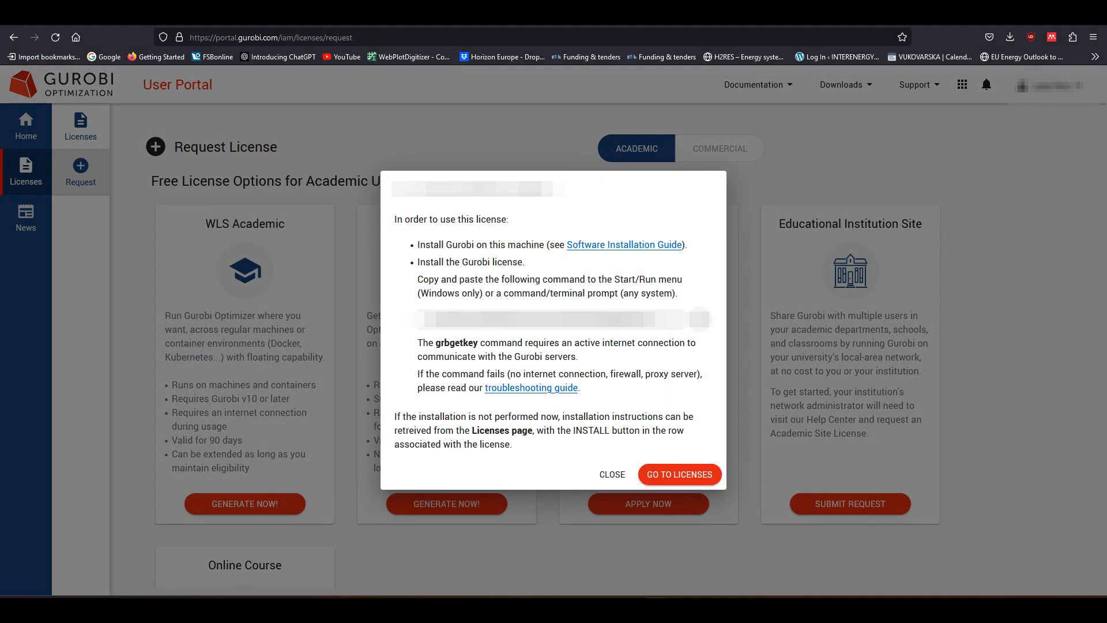
pyautogui.click(700, 320)
# - Launch Spyder and dismiss the autosave recovery without restoring any files
pyautogui.press('super')
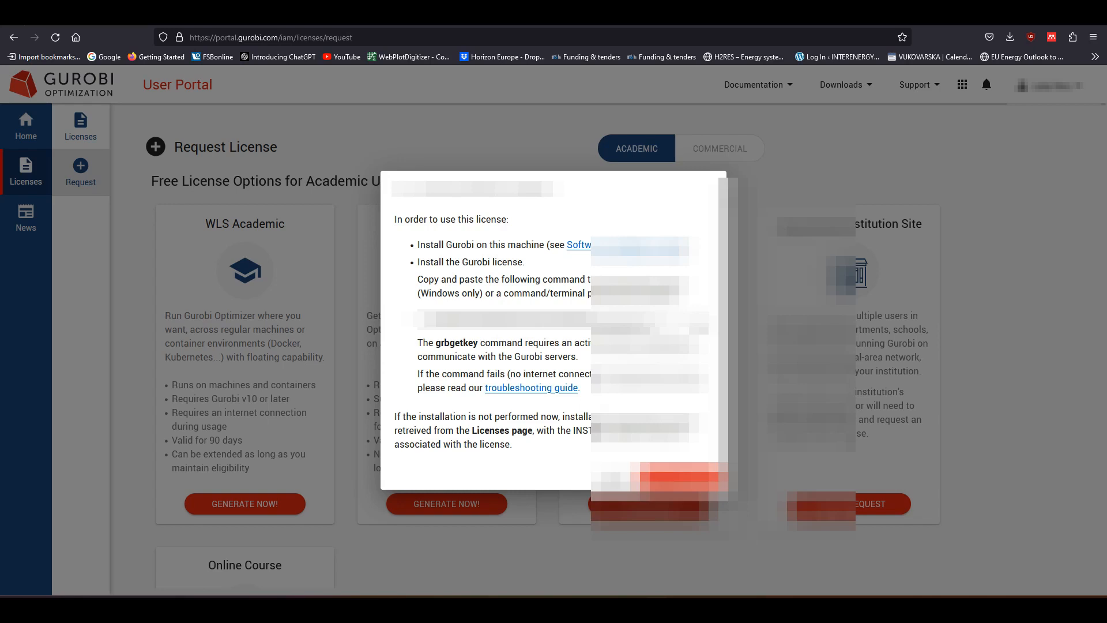
pyautogui.write('spy')
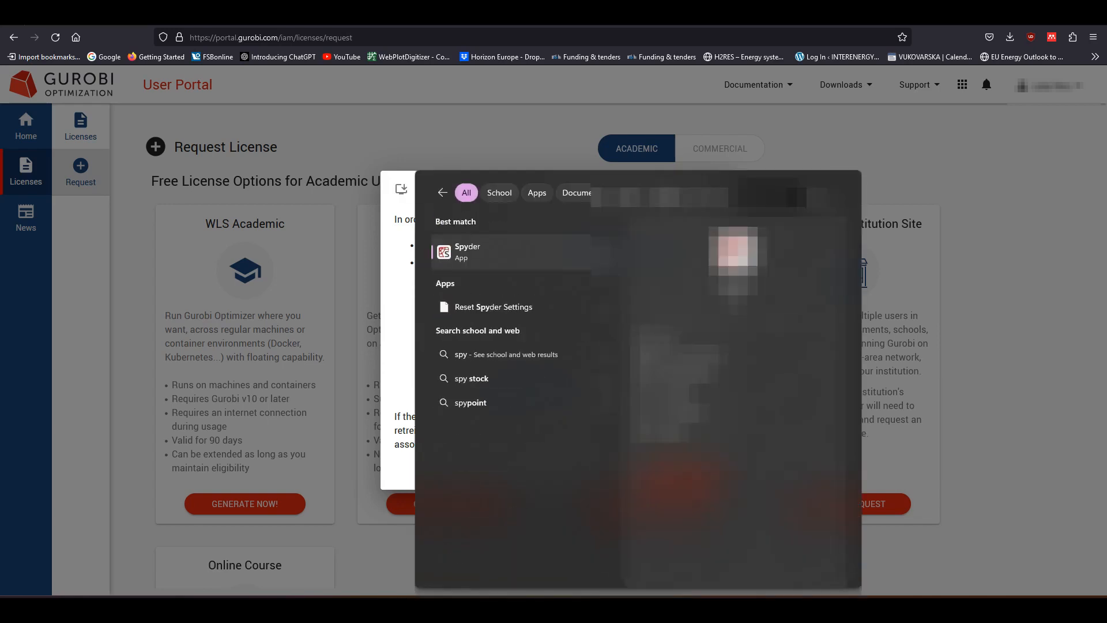
pyautogui.press('Return')
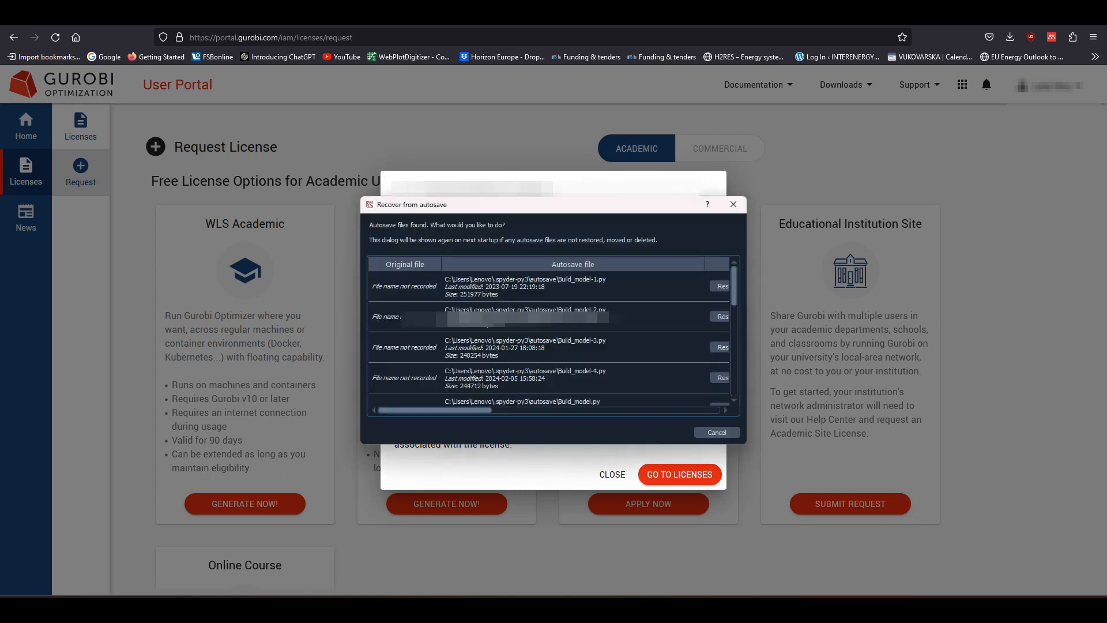
pyautogui.click(717, 432)
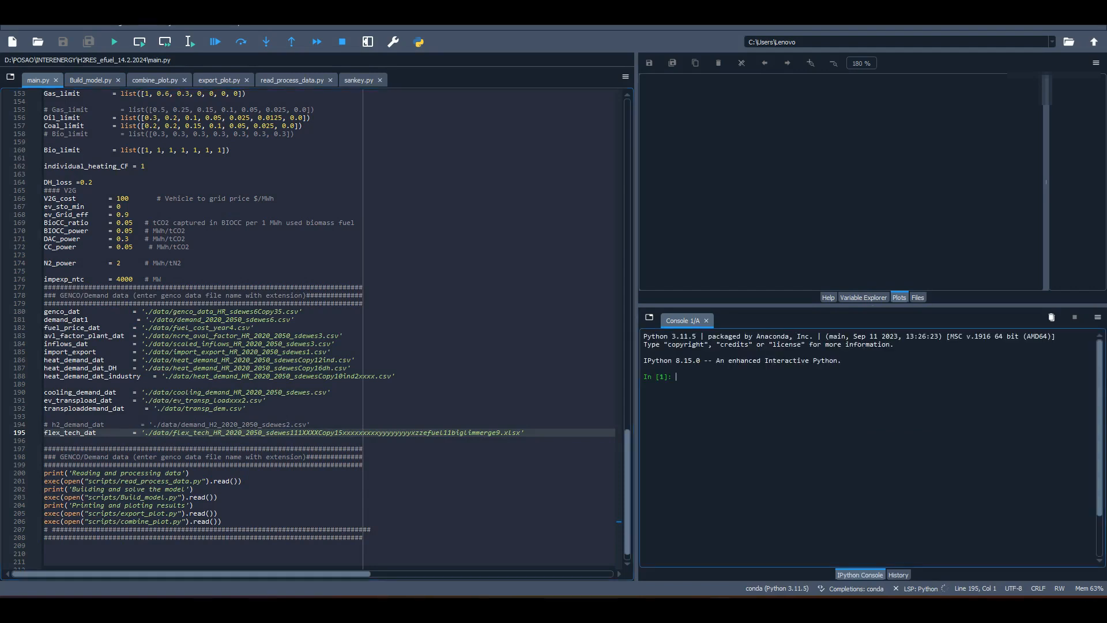
# - Install the gurobipy package with "pip install gurobipy" in the IPython console and check the installation message
pyautogui.write('pip')
pyautogui.write(' inst')
pyautogui.write('pip in')
pyautogui.write('stal')
pyautogui.write('l gurobipy')
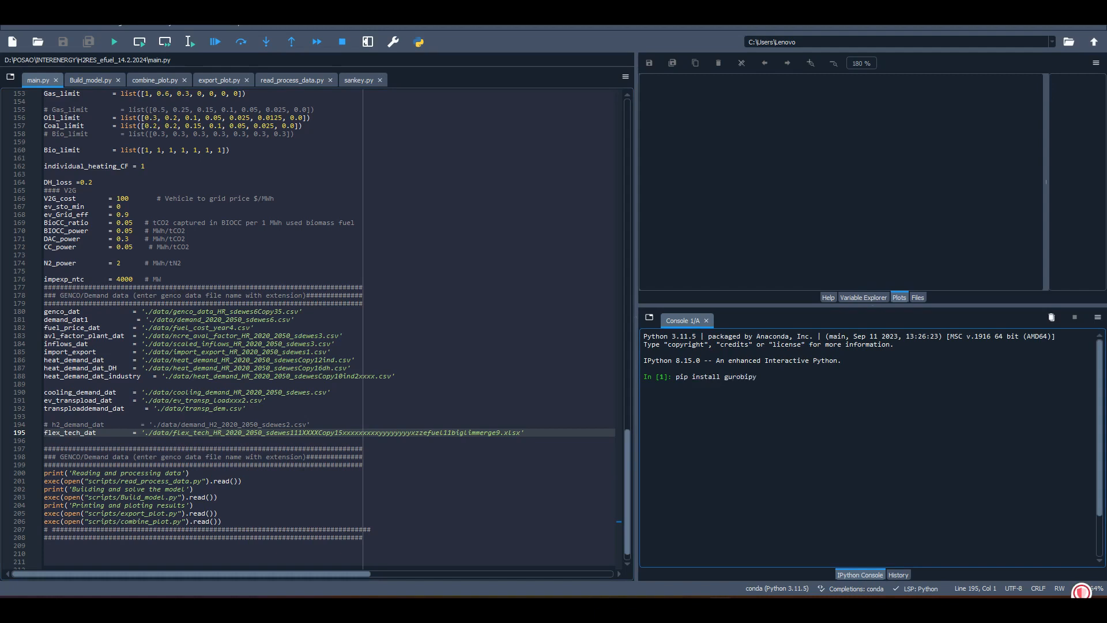
pyautogui.press('Return')
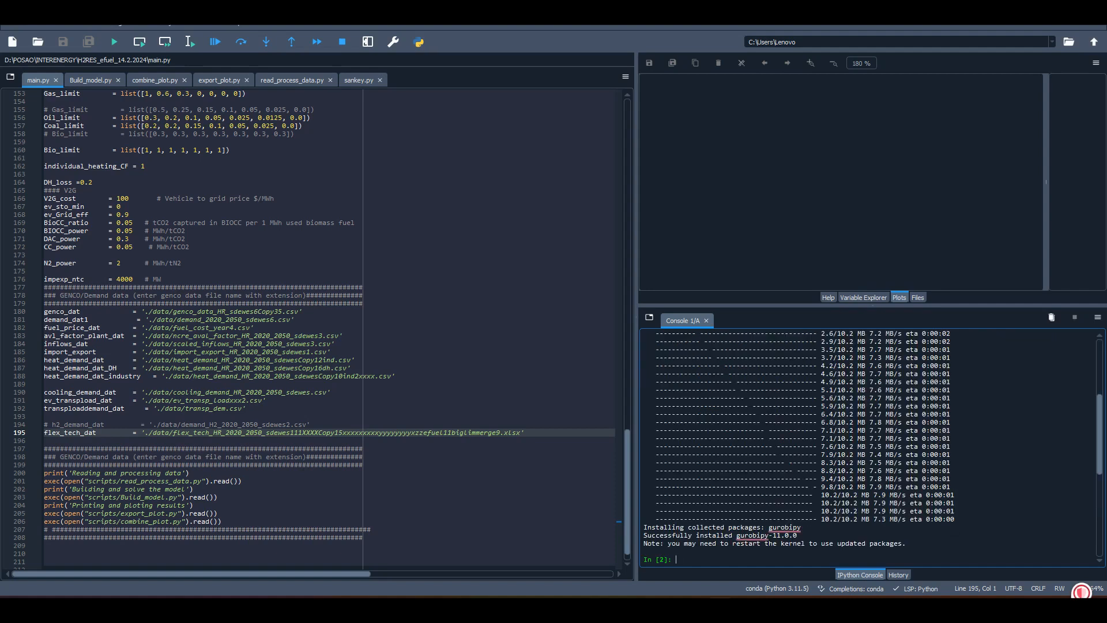
pyautogui.moveTo(680, 535); pyautogui.dragTo(797, 535)
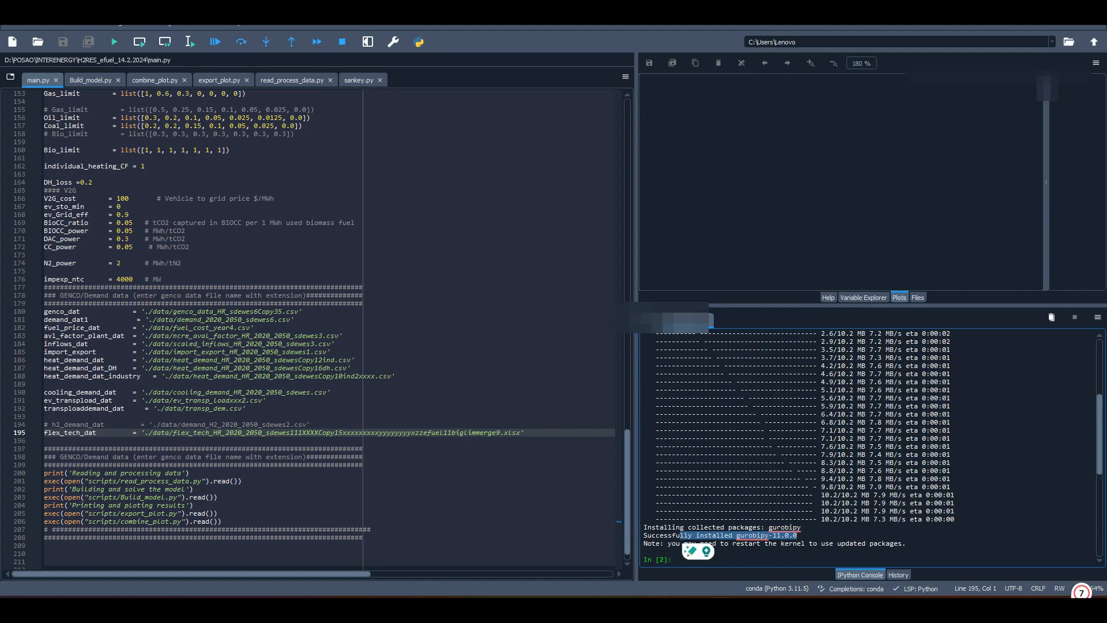
# - Open Command Prompt and try to run the copied grbgetkey command with the license key
pyautogui.click(647, 609)
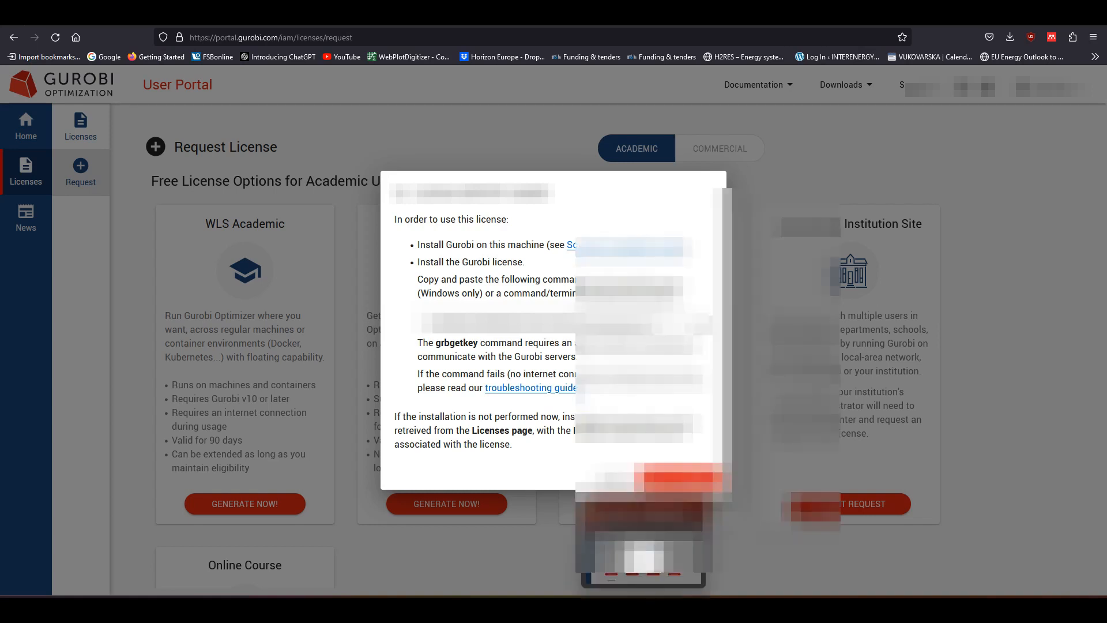
pyautogui.press('super')
pyautogui.write('cmd')
pyautogui.press('Return')
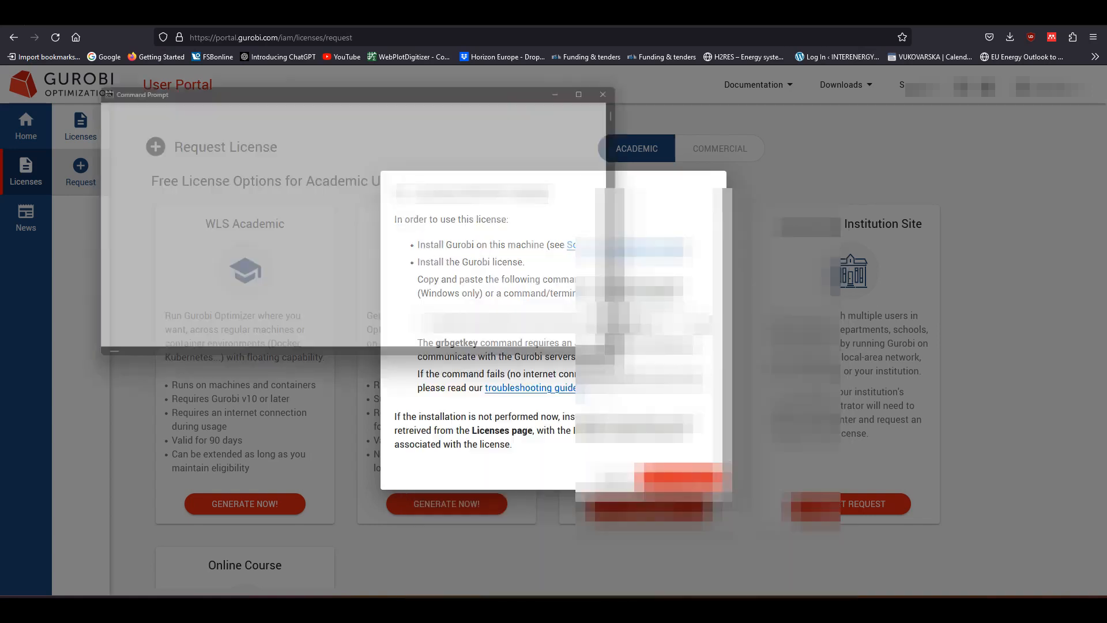
pyautogui.hotkey('ctrl', 'v')
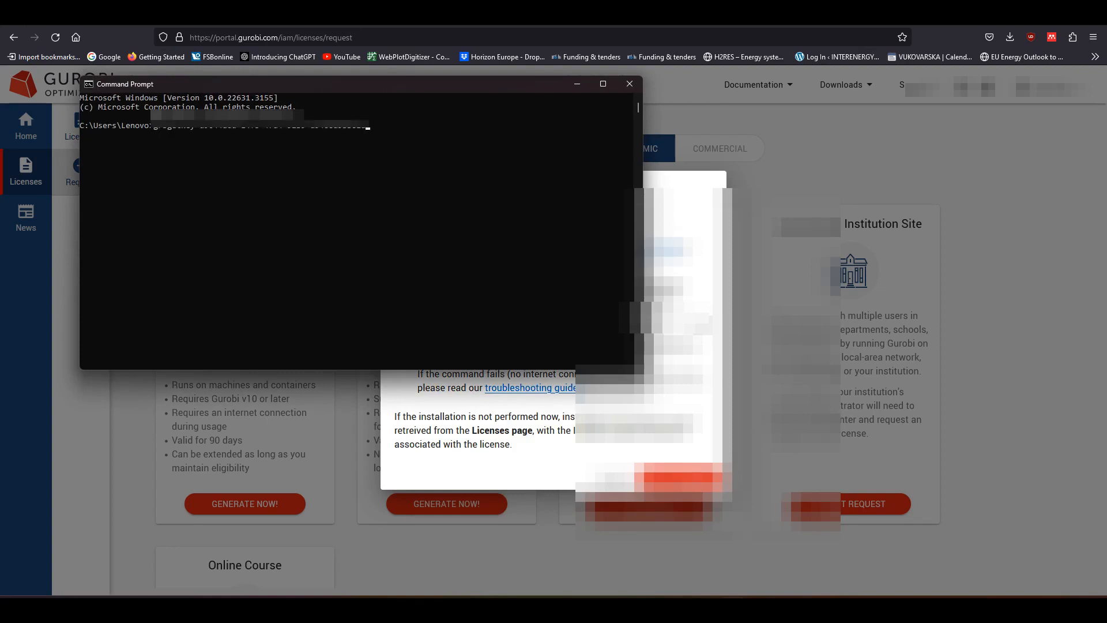
pyautogui.press('Return')
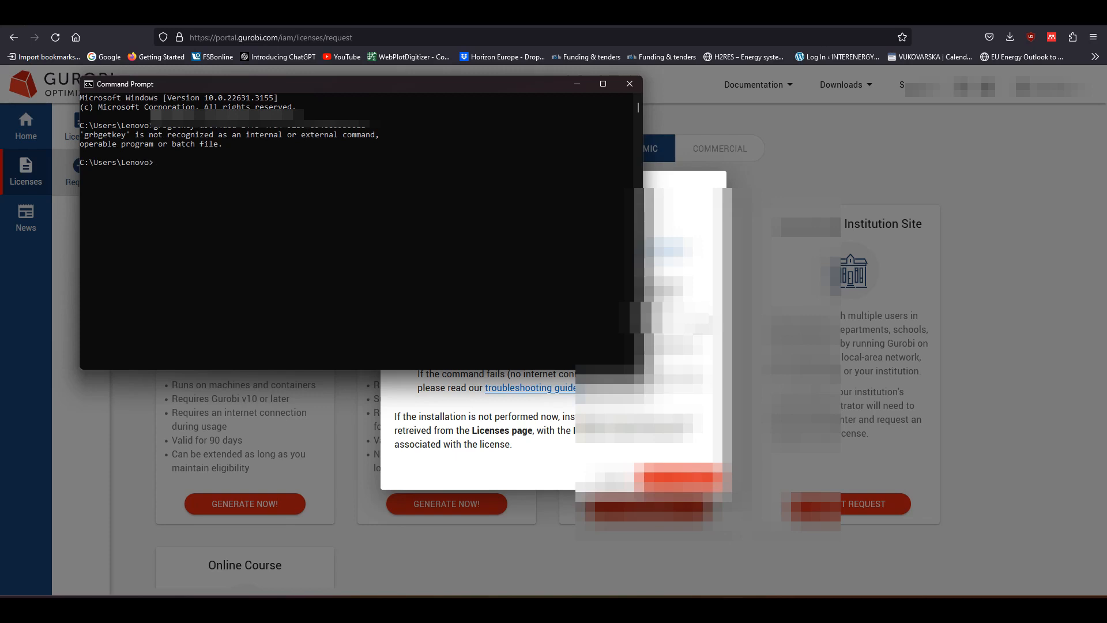
pyautogui.moveTo(225, 144); pyautogui.dragTo(80, 135)
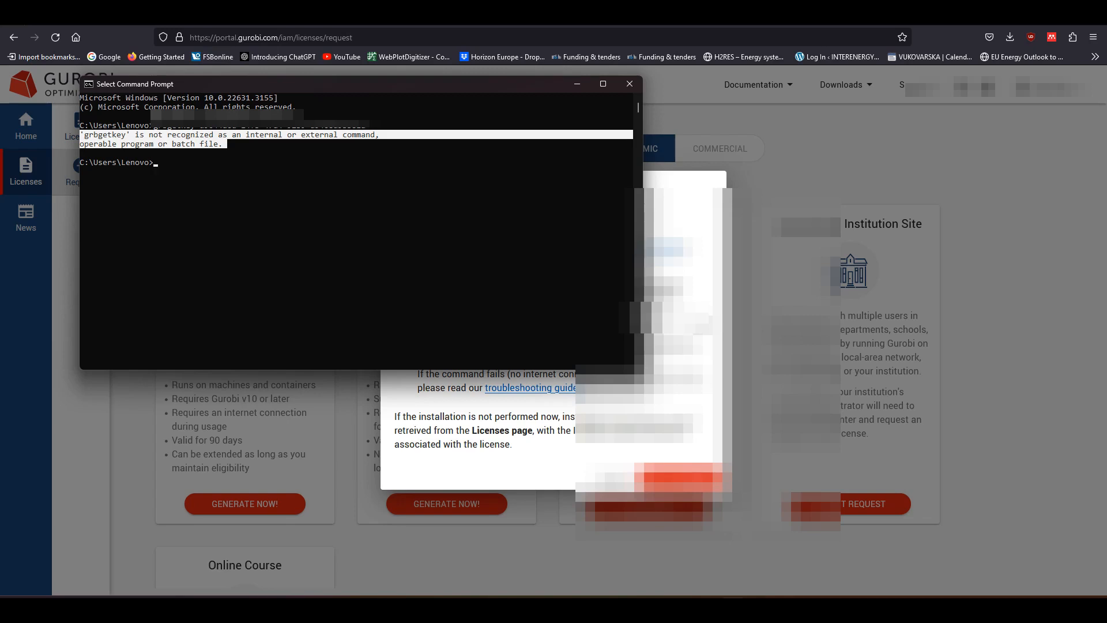
# - Accept the Gurobi software EULA, download Gurobi-11.0.0-win64.msi for x64 Windows, and launch the installer
pyautogui.click(76, 37)
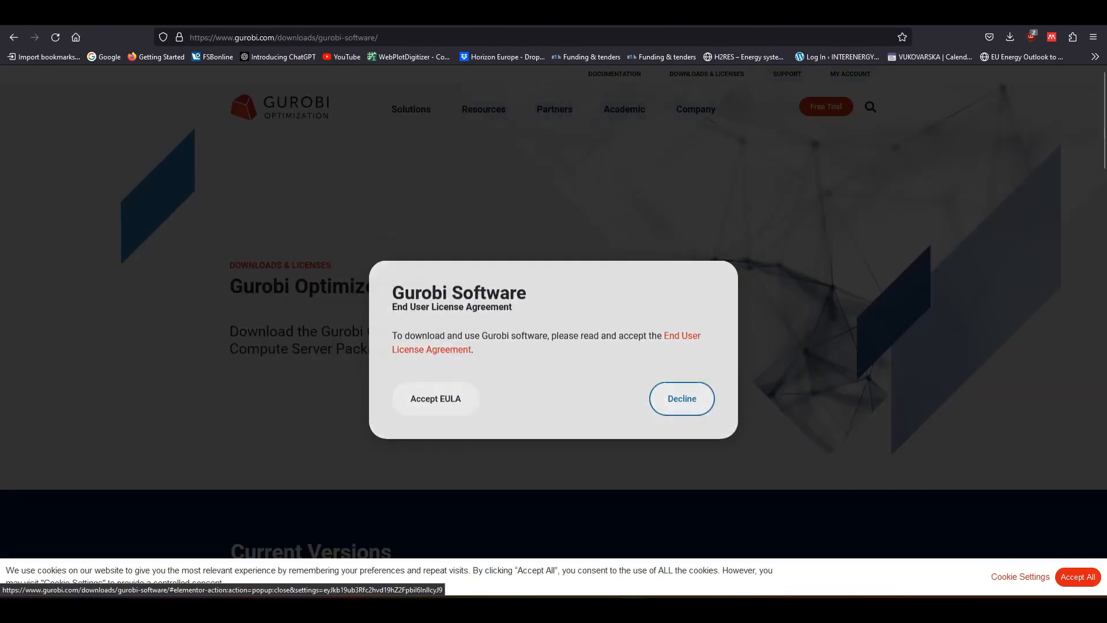
pyautogui.click(436, 398)
pyautogui.scroll(-7, 436, 398)
pyautogui.click(424, 277)
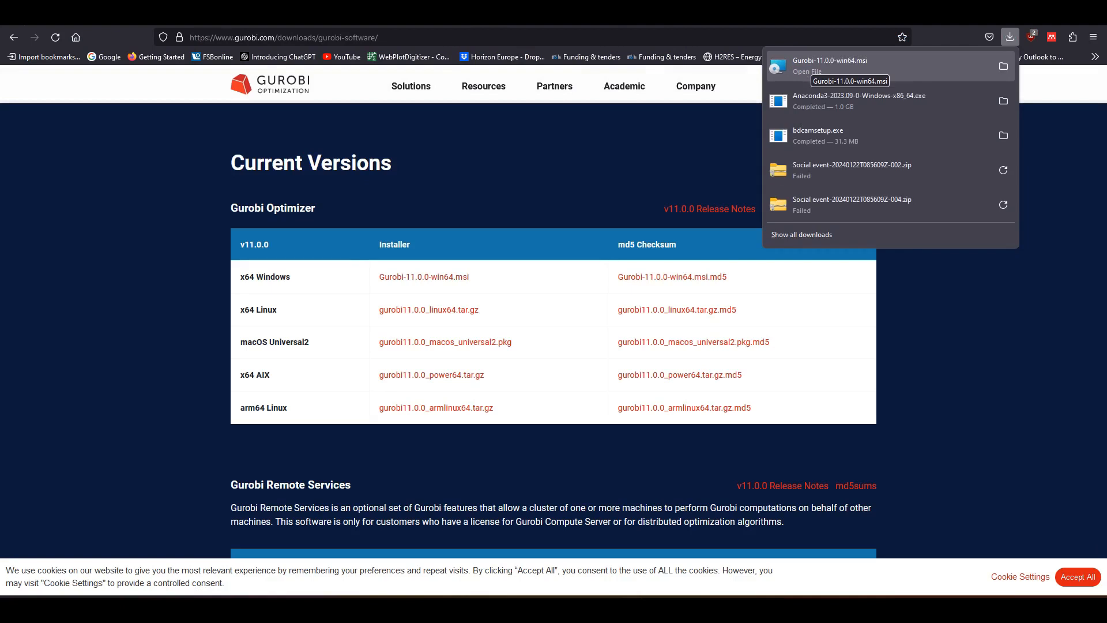
pyautogui.click(813, 66)
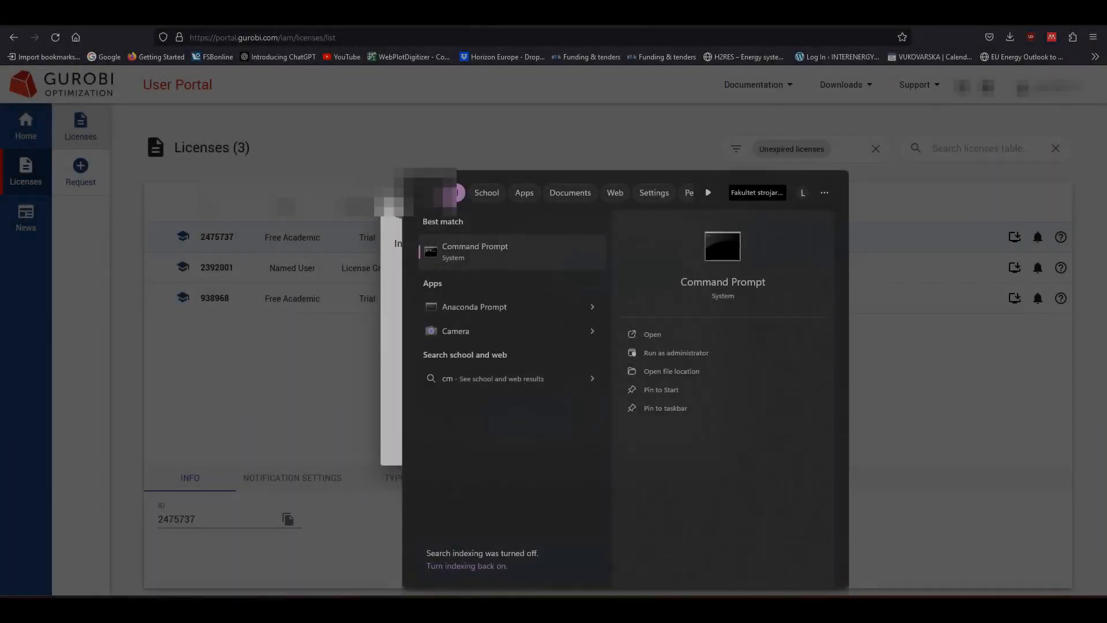
# - Run the grbgetkey command with the license key in Command Prompt, storing the file in C:\Users\Lenovo and overwriting the existing gurobi.lic
pyautogui.press('Return')
pyautogui.hotkey('ctrl', 'v')
pyautogui.press('Return')
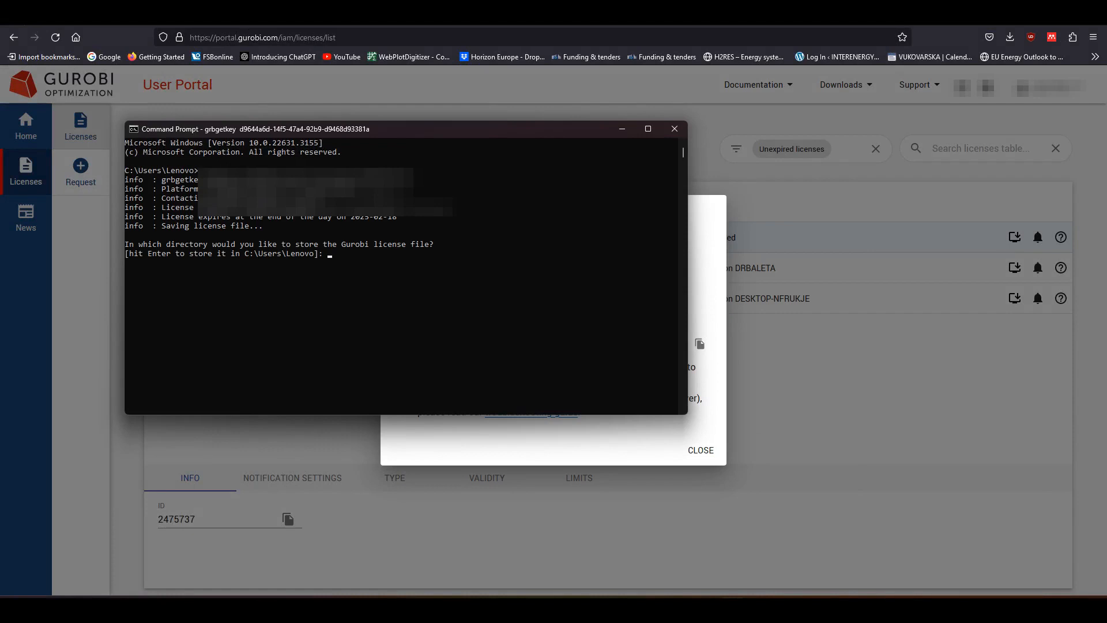
pyautogui.press('Return')
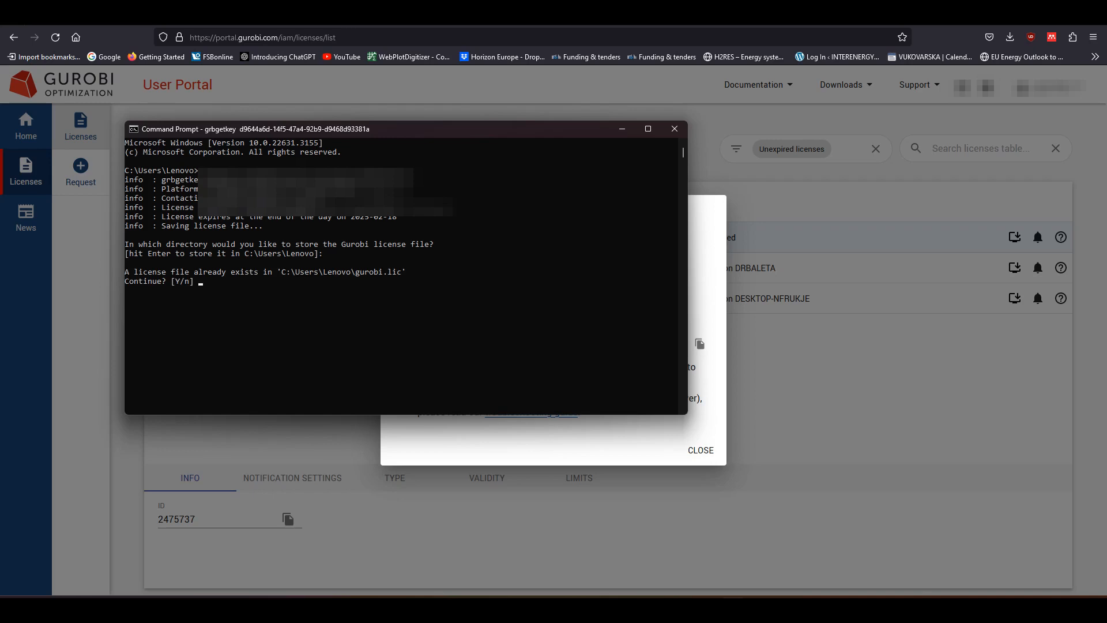
pyautogui.write('Y')
pyautogui.press('Return')
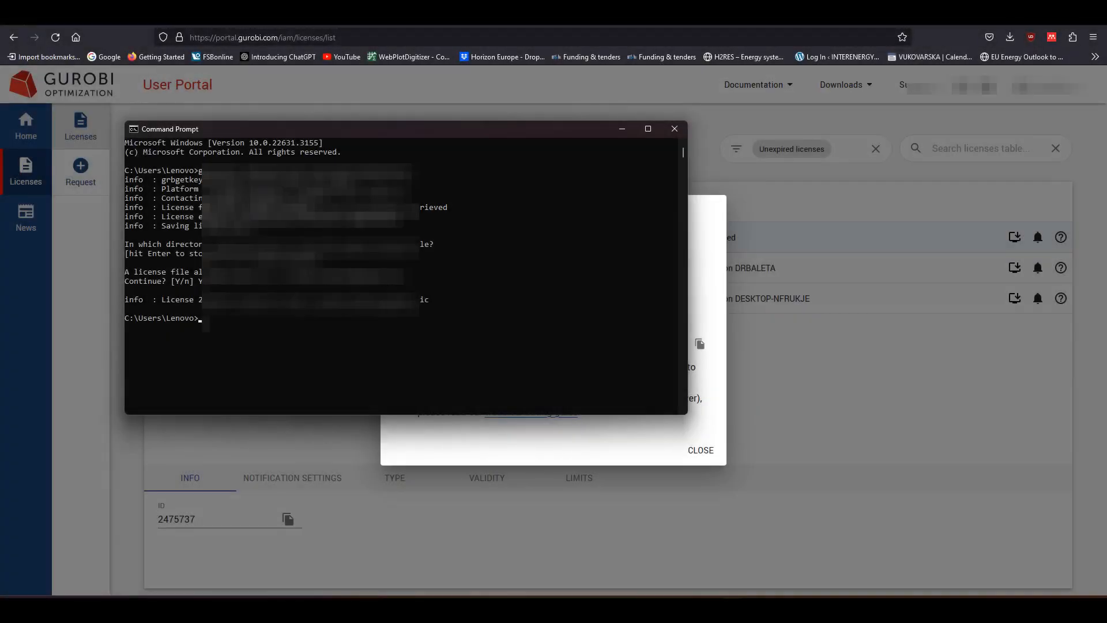
# - Open the H2RES website, view the registration page, and log in with the saved username and password
pyautogui.rightClick(744, 56)
pyautogui.click(784, 70)
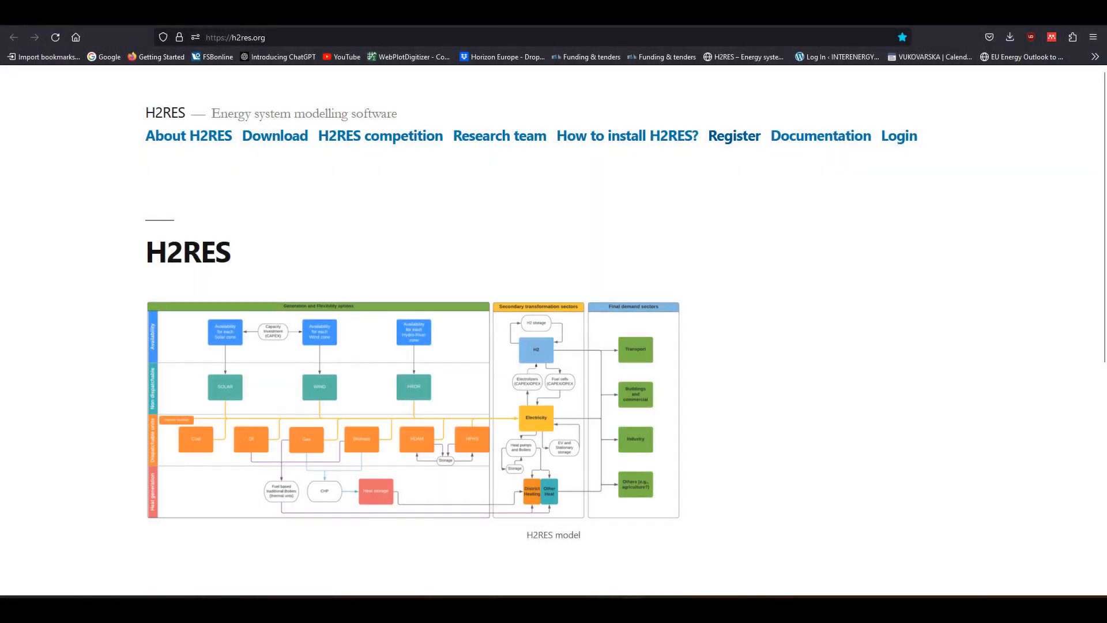
pyautogui.click(741, 137)
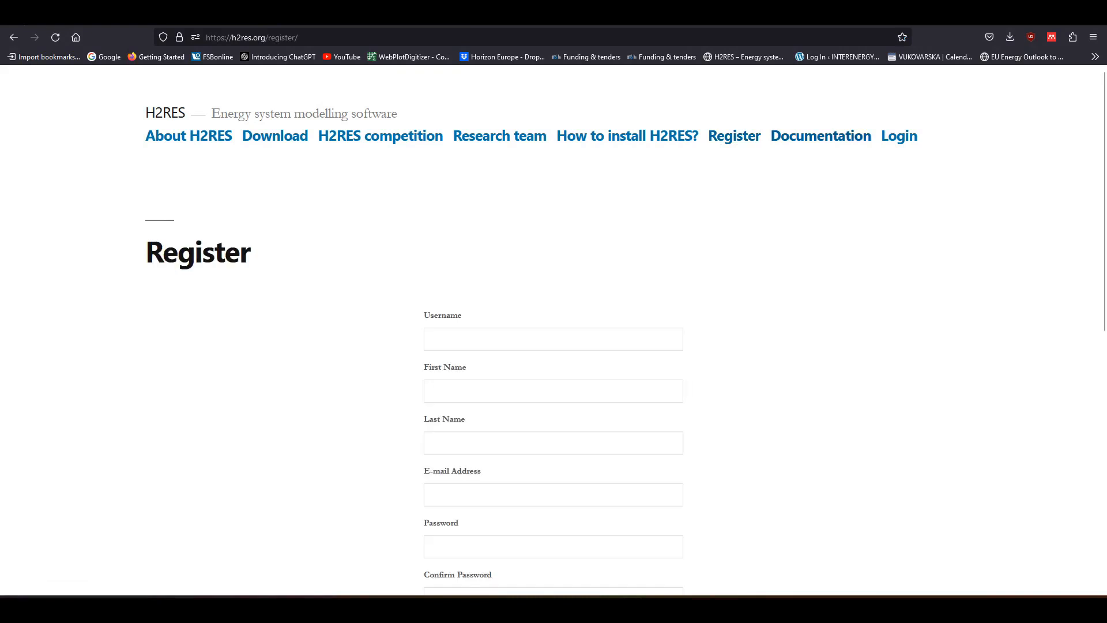
pyautogui.click(899, 136)
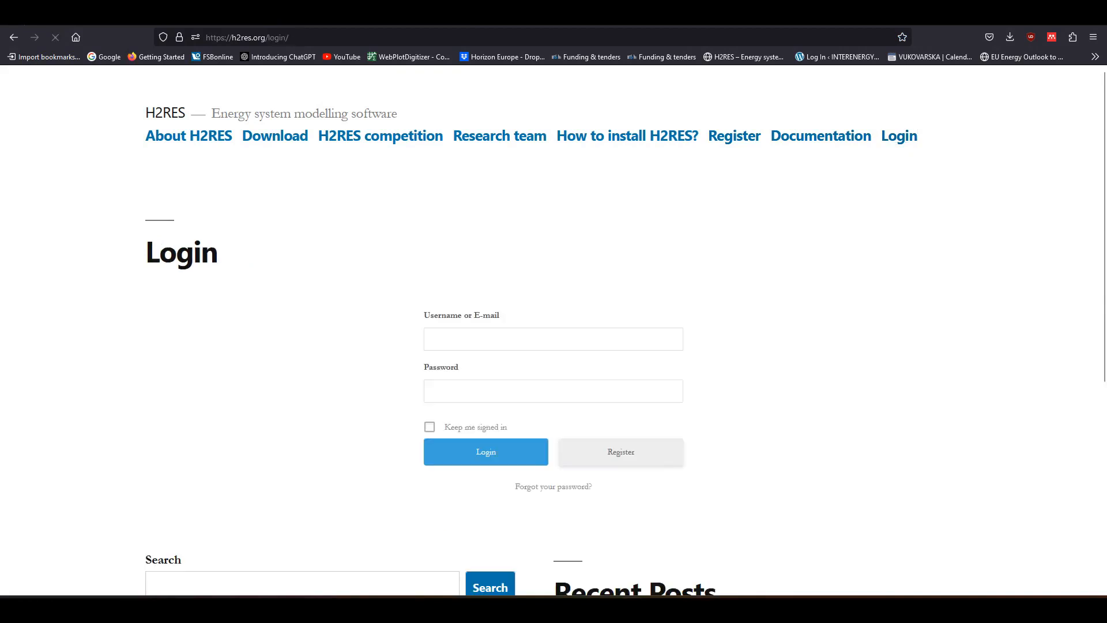
pyautogui.click(552, 341)
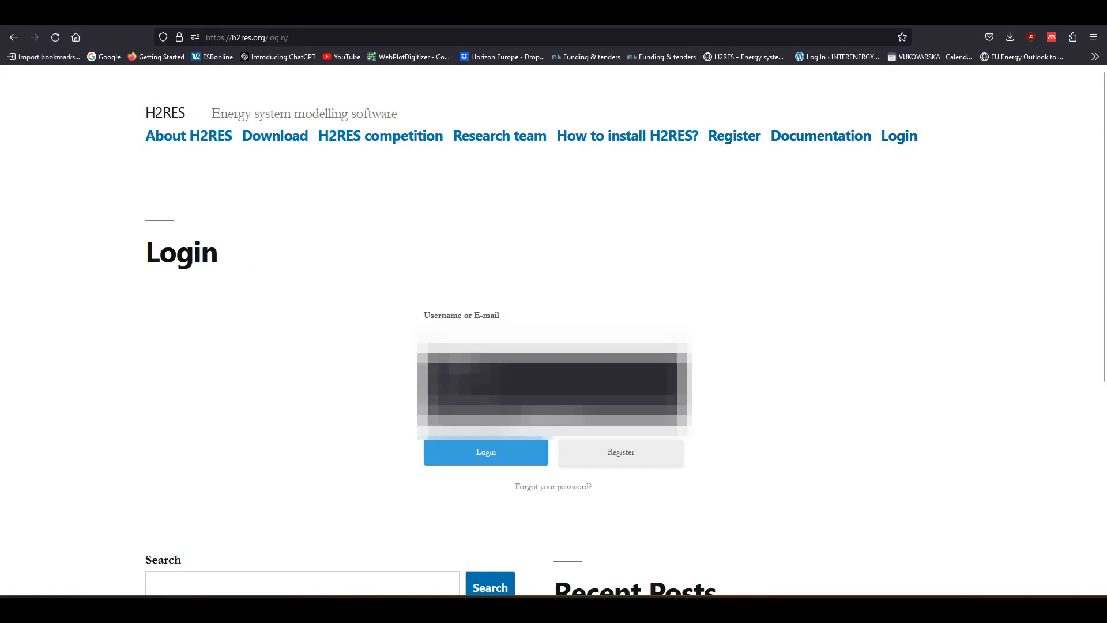
pyautogui.click(500, 377)
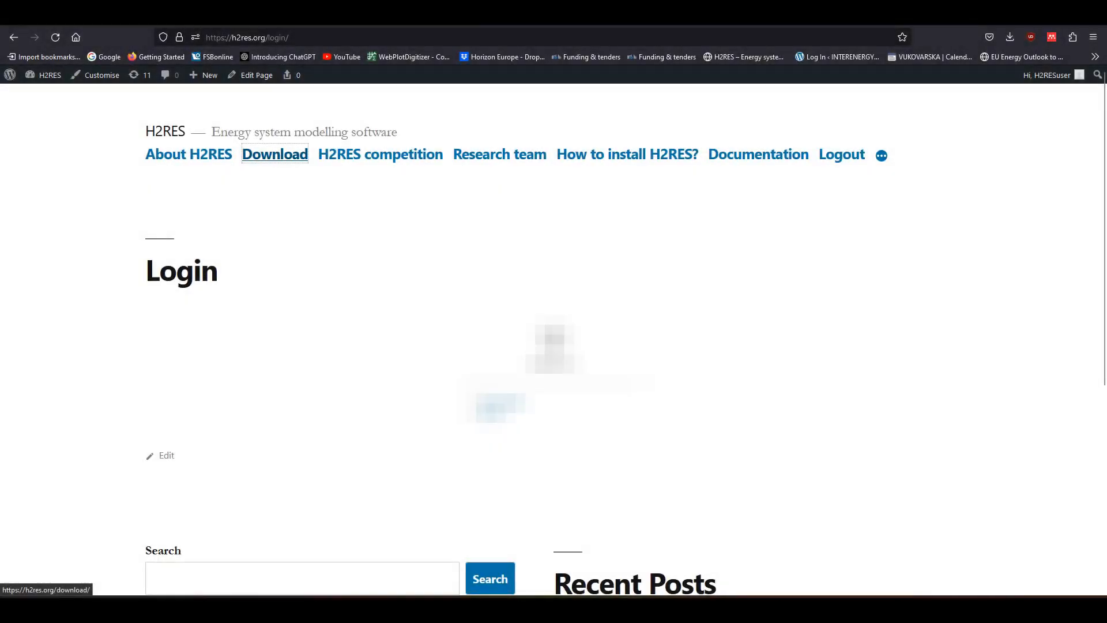
# - Download H2RES Version 1.0 (H2RES V1.0) and H2RES Version 1.1 with GUI, and show the Version 1.0 archive in its folder
pyautogui.click(275, 154)
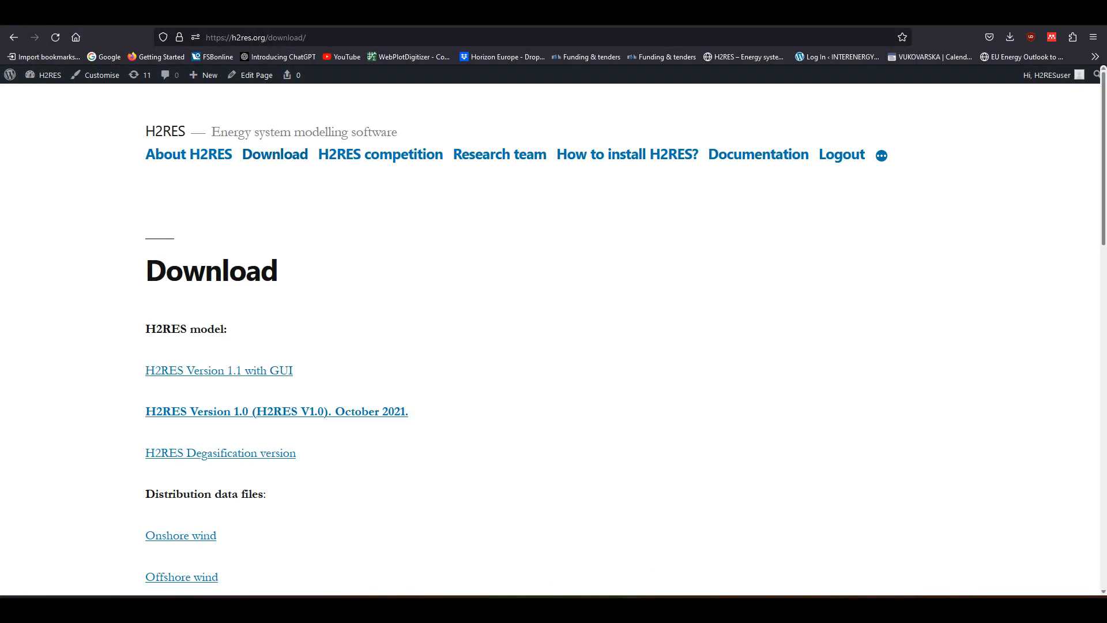
pyautogui.scroll(-2, 625, 327)
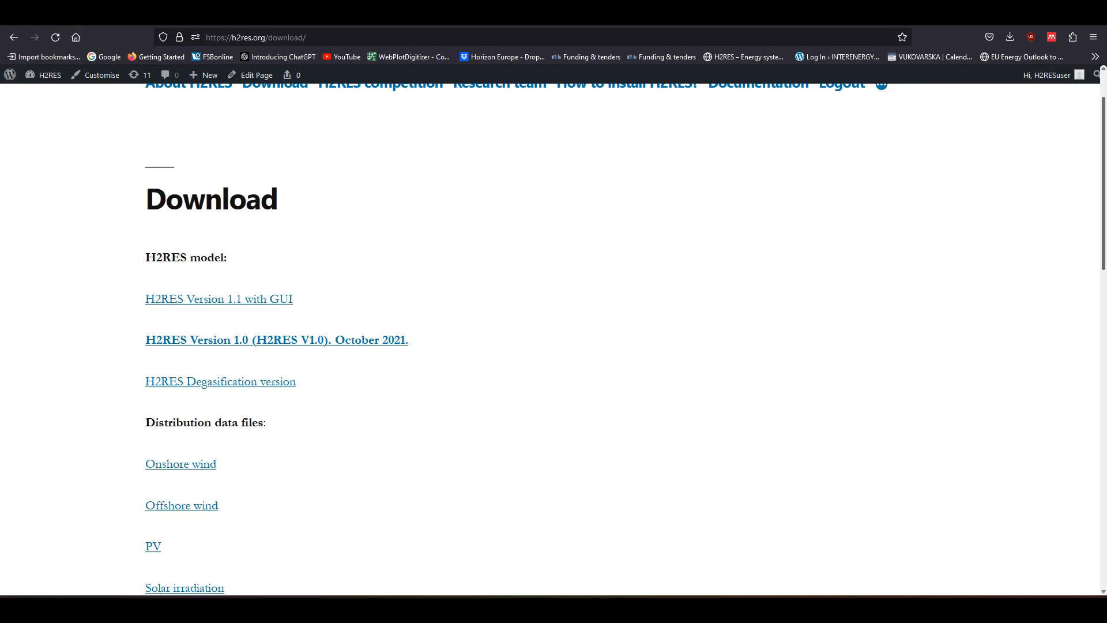
pyautogui.scroll(-2, 625, 327)
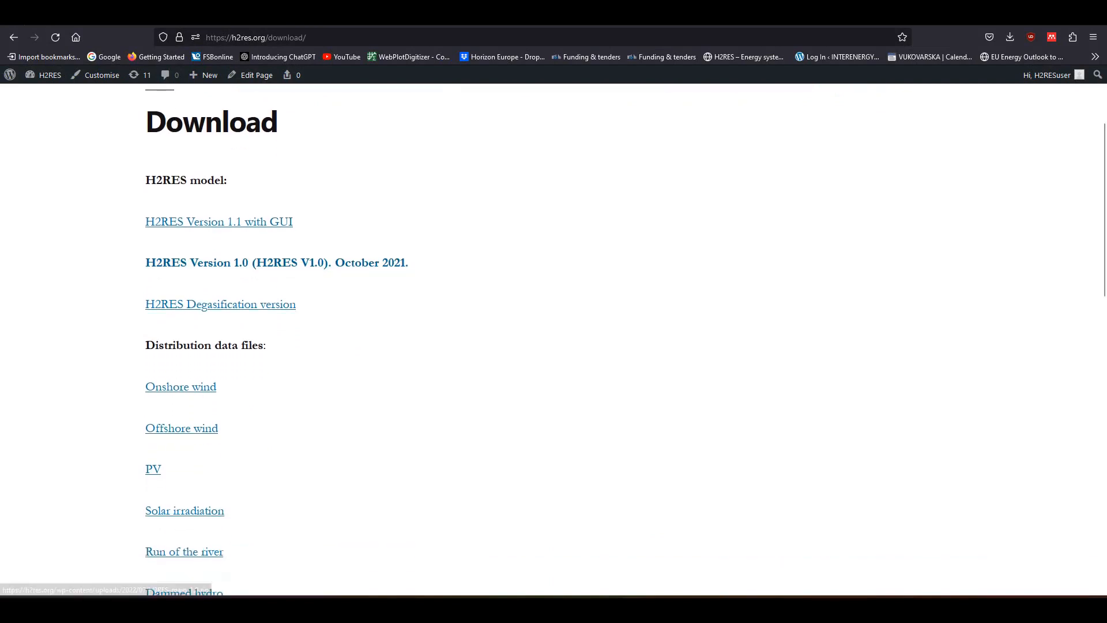
pyautogui.click(259, 263)
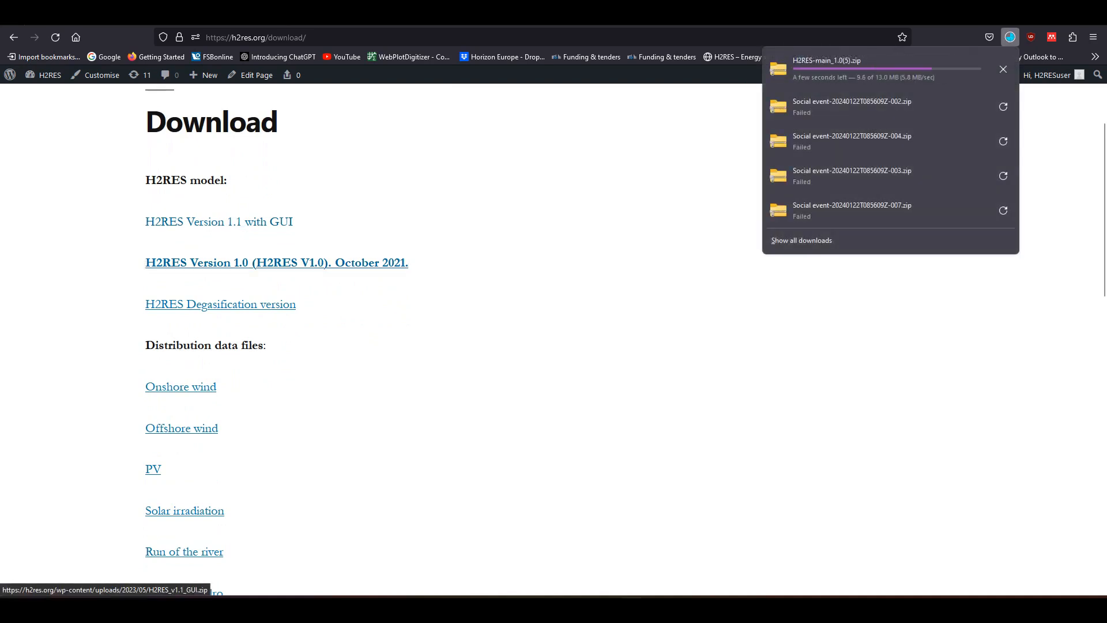
pyautogui.click(248, 222)
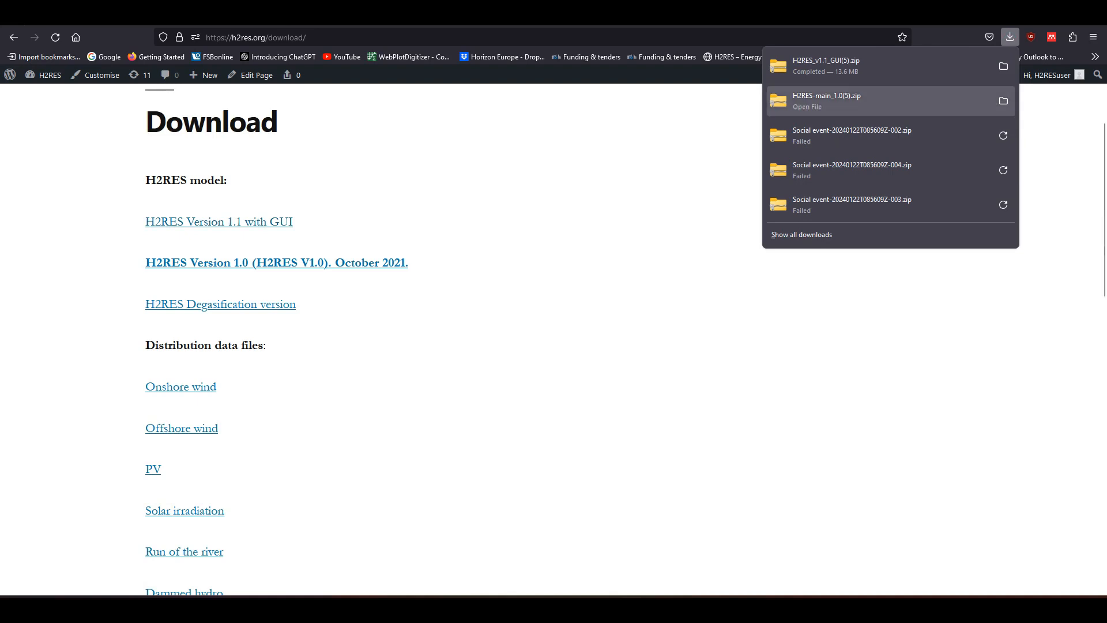
pyautogui.rightClick(836, 104)
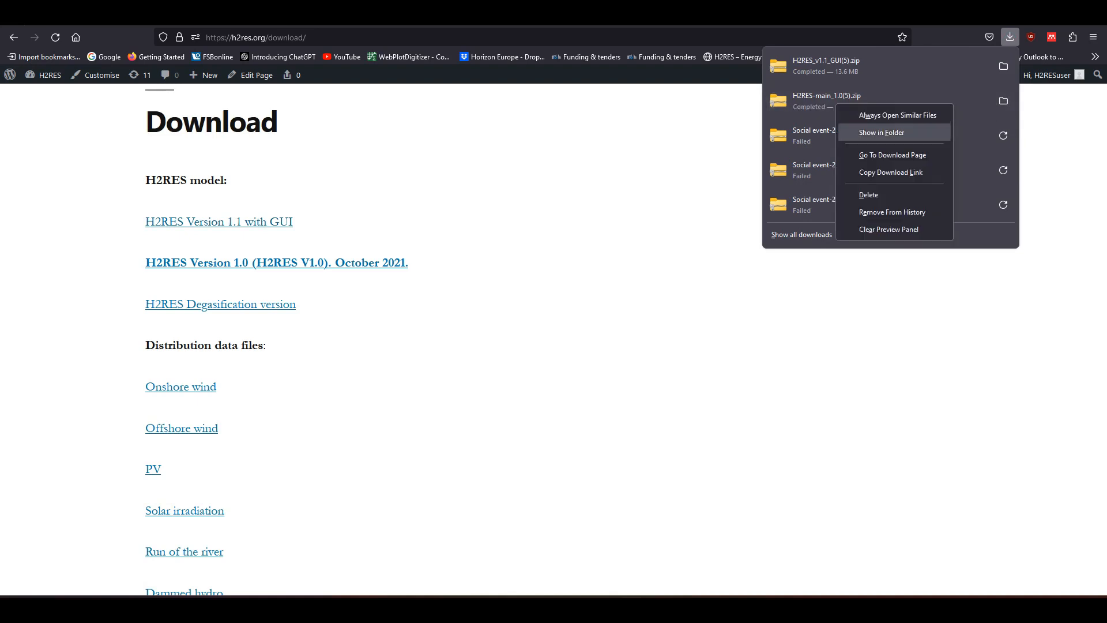
pyautogui.click(882, 133)
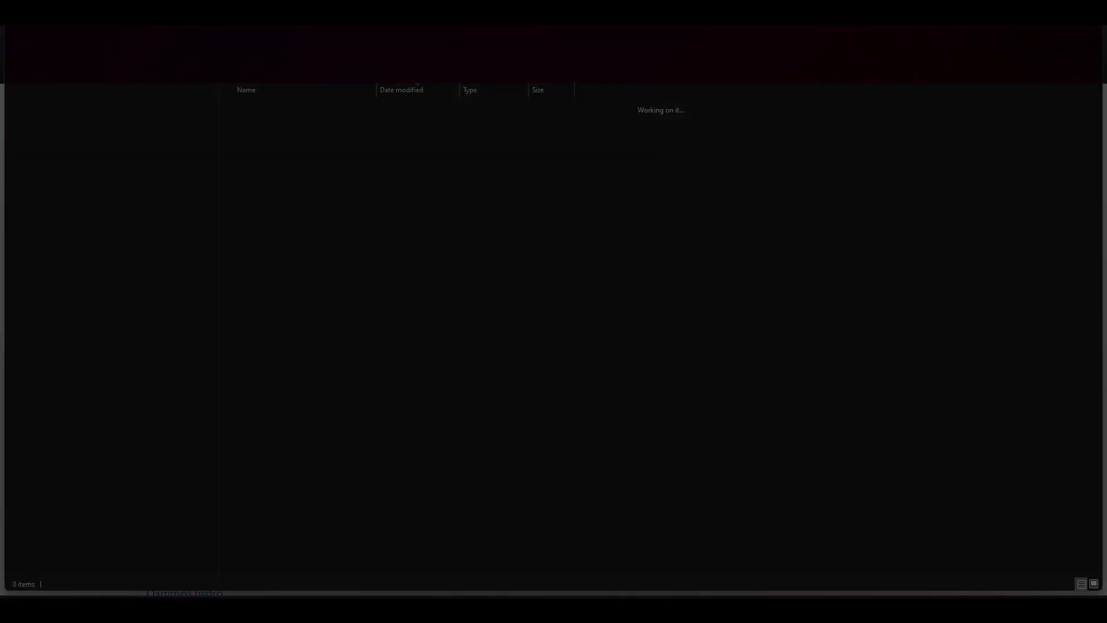
# - In Spyder, open main.py from H2RES-main_1.0(5)\H2RES-main\H2RES-main\H2RES_V1.0 in Downloads
pyautogui.click(28, 52)
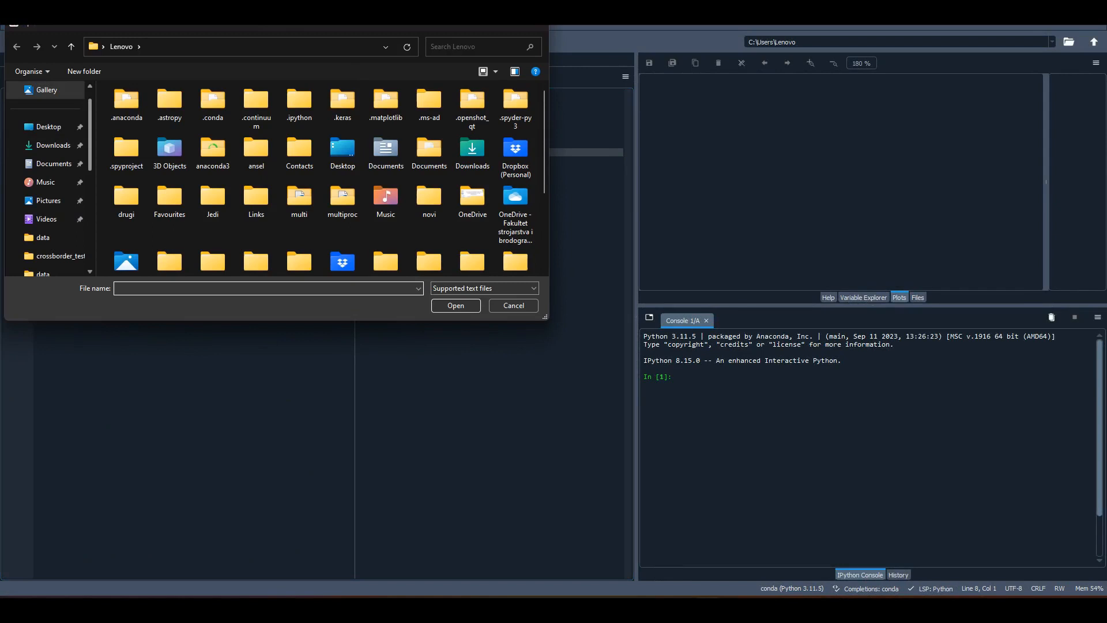
pyautogui.click(53, 145)
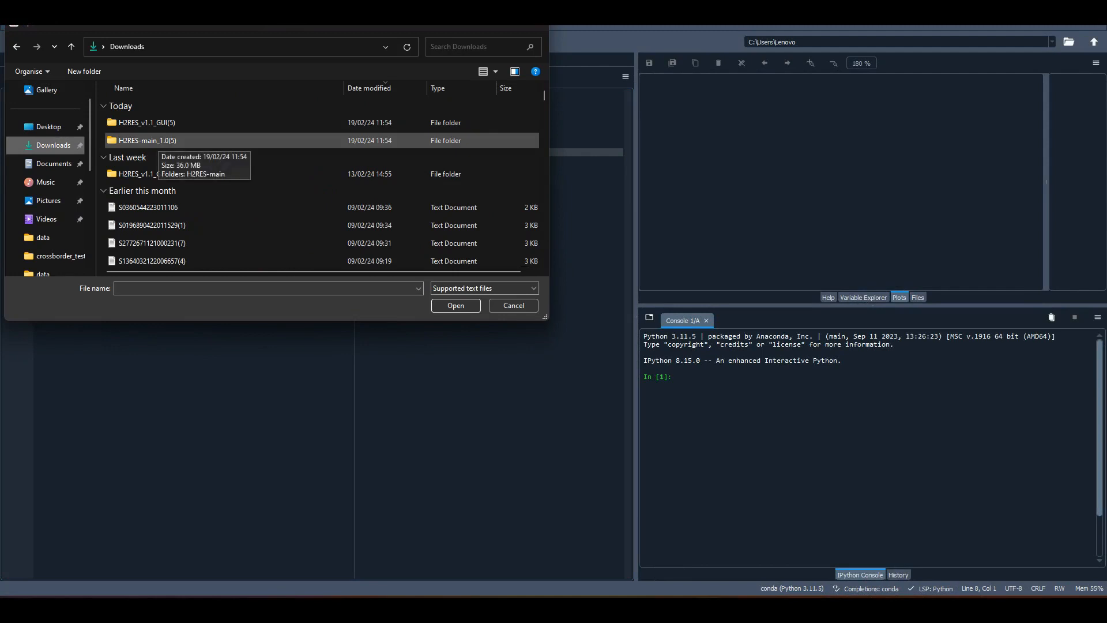
pyautogui.doubleClick(150, 140)
pyautogui.doubleClick(138, 122)
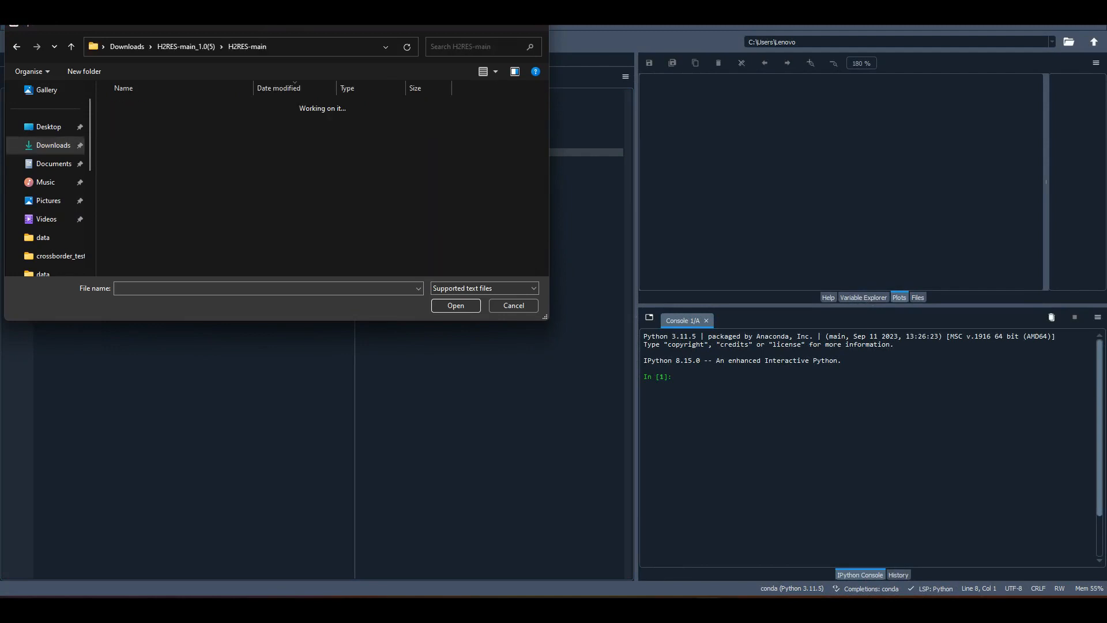
pyautogui.doubleClick(137, 122)
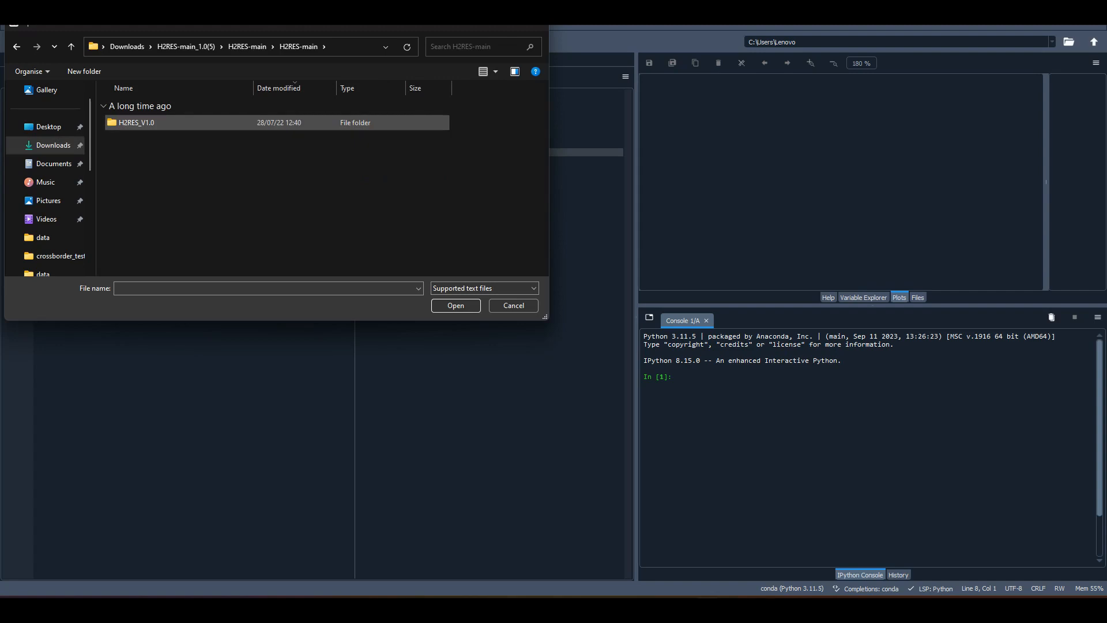
pyautogui.doubleClick(137, 122)
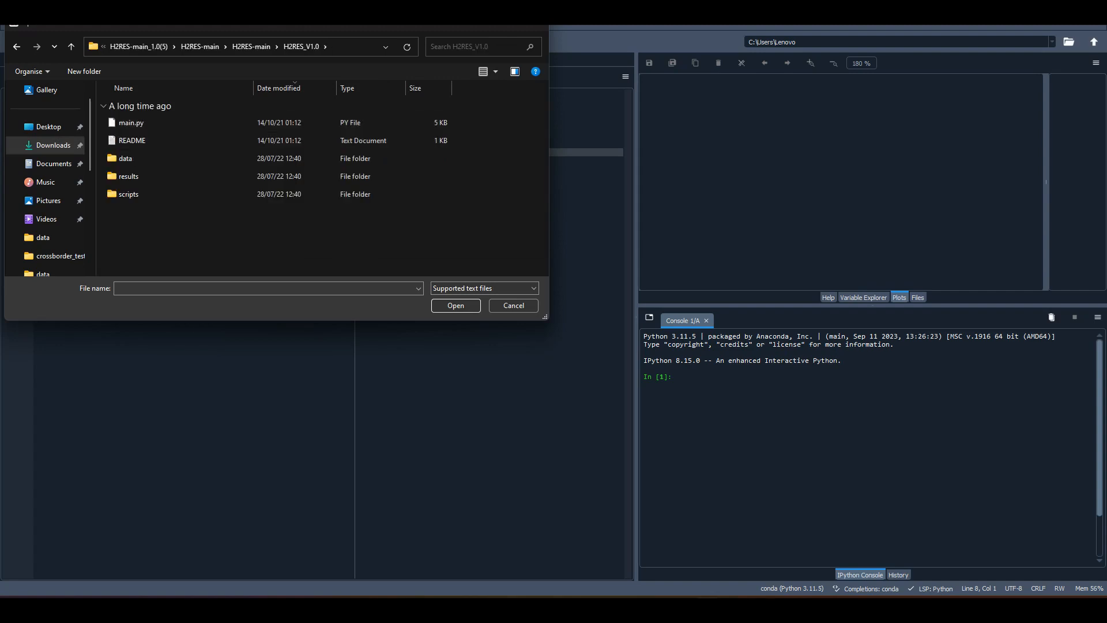
pyautogui.click(137, 122)
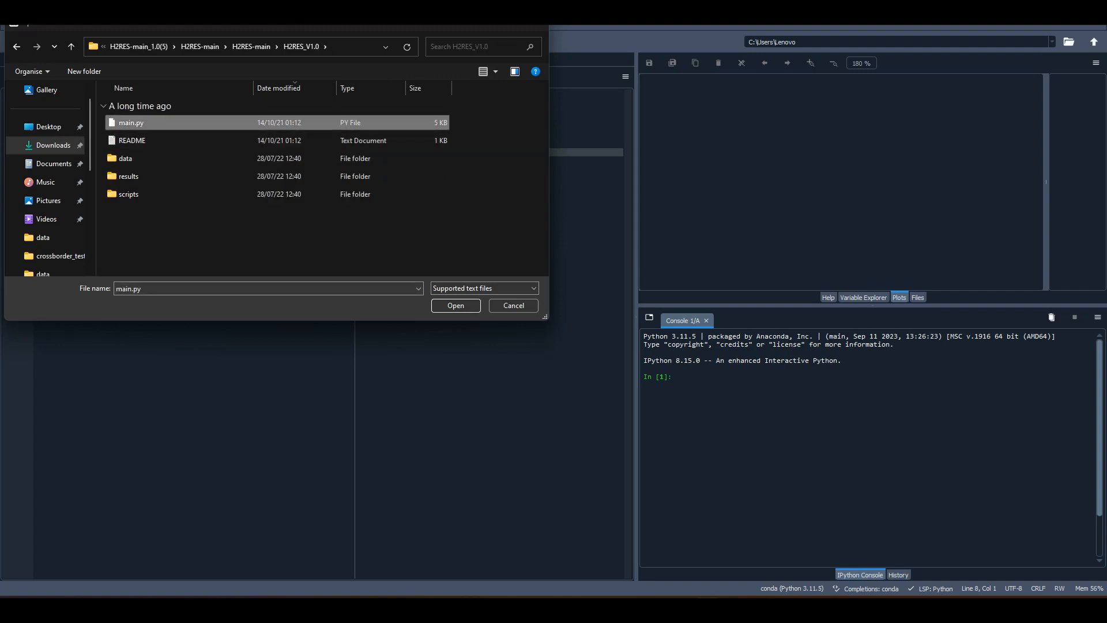
pyautogui.click(455, 305)
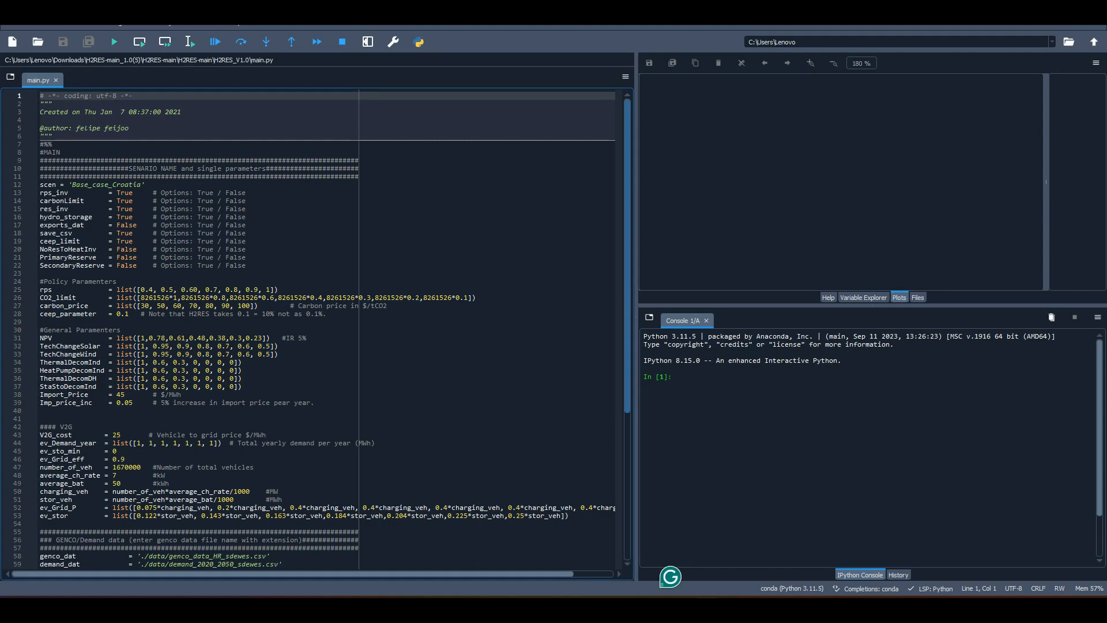
# - Examine the scenario, policy and general parameters and the GENCO/Demand data file paths in main.py
pyautogui.scroll(-7, 314, 329)
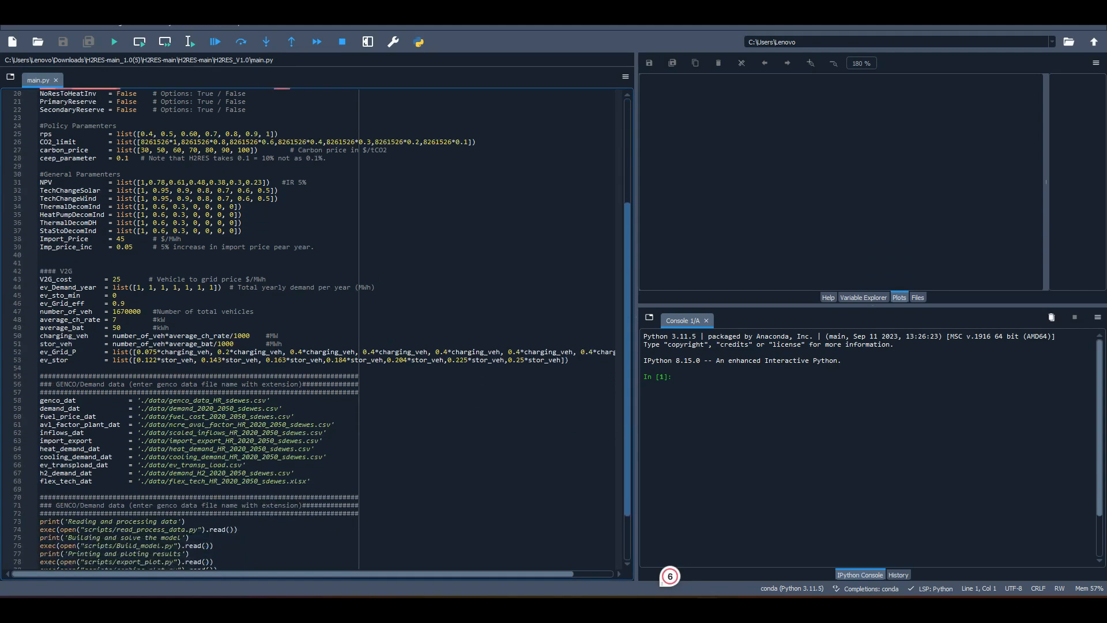
pyautogui.scroll(-2, 314, 328)
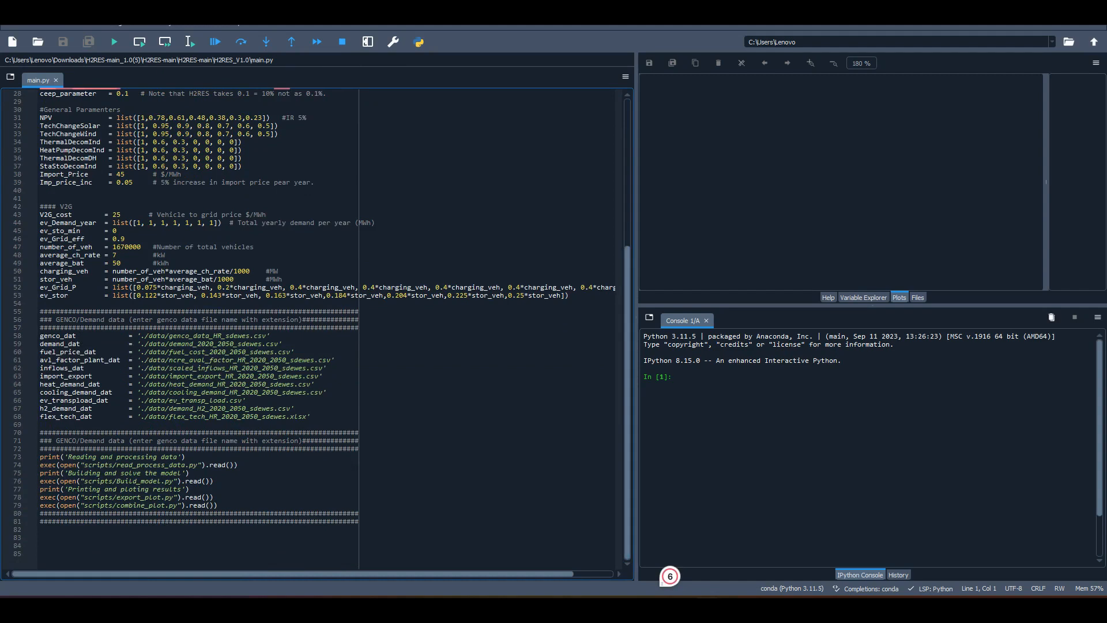
pyautogui.moveTo(310, 416); pyautogui.dragTo(40, 327)
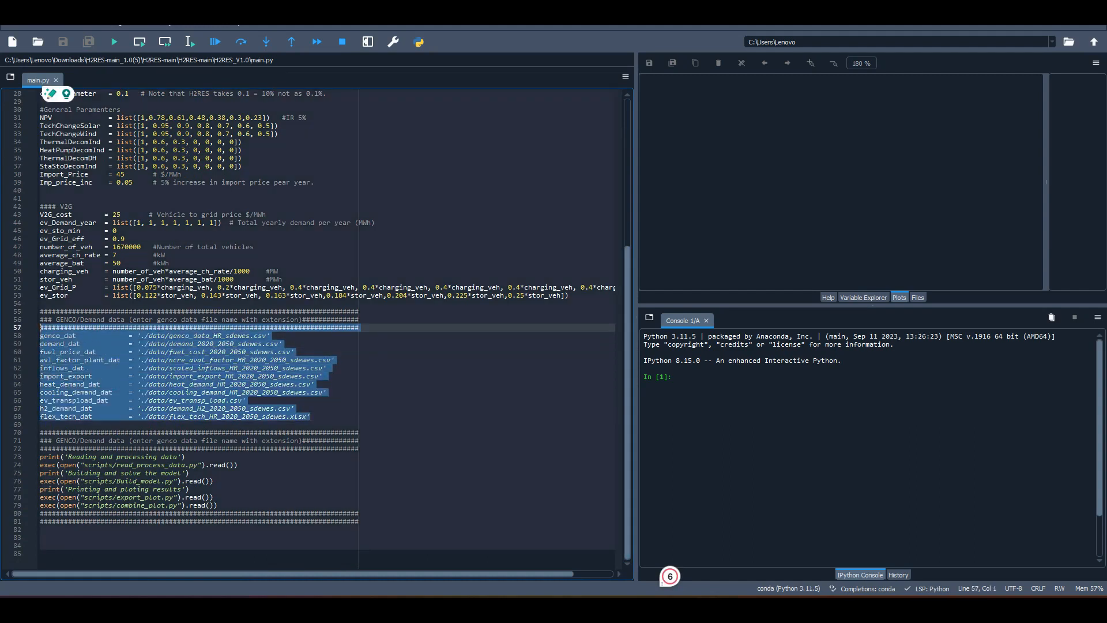
pyautogui.scroll(9, 322, 329)
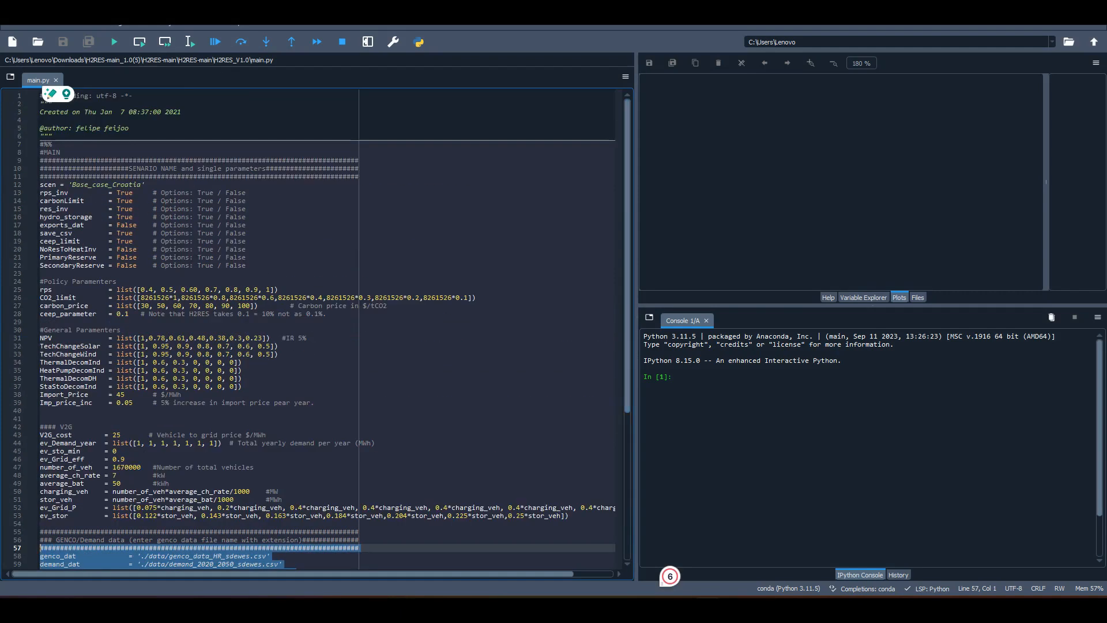
pyautogui.click(52, 289)
pyautogui.click(68, 297)
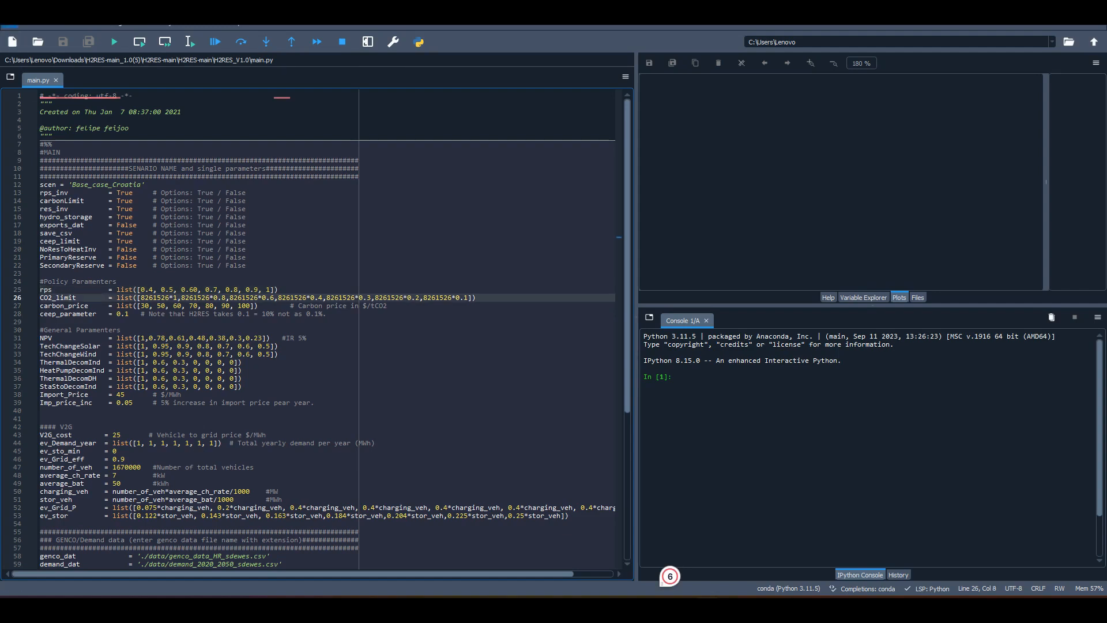
# - Open Build_model.py, combine_plot.py, export_plot.py and read_process_data.py from the scripts folder, and run main.py
pyautogui.click(10, 24)
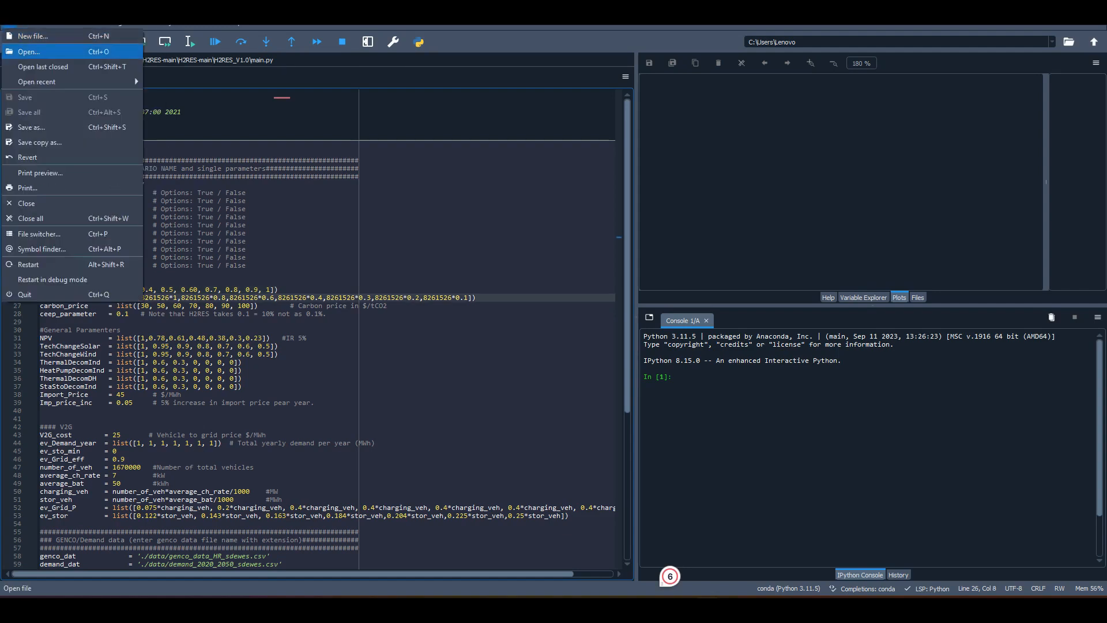
pyautogui.click(29, 52)
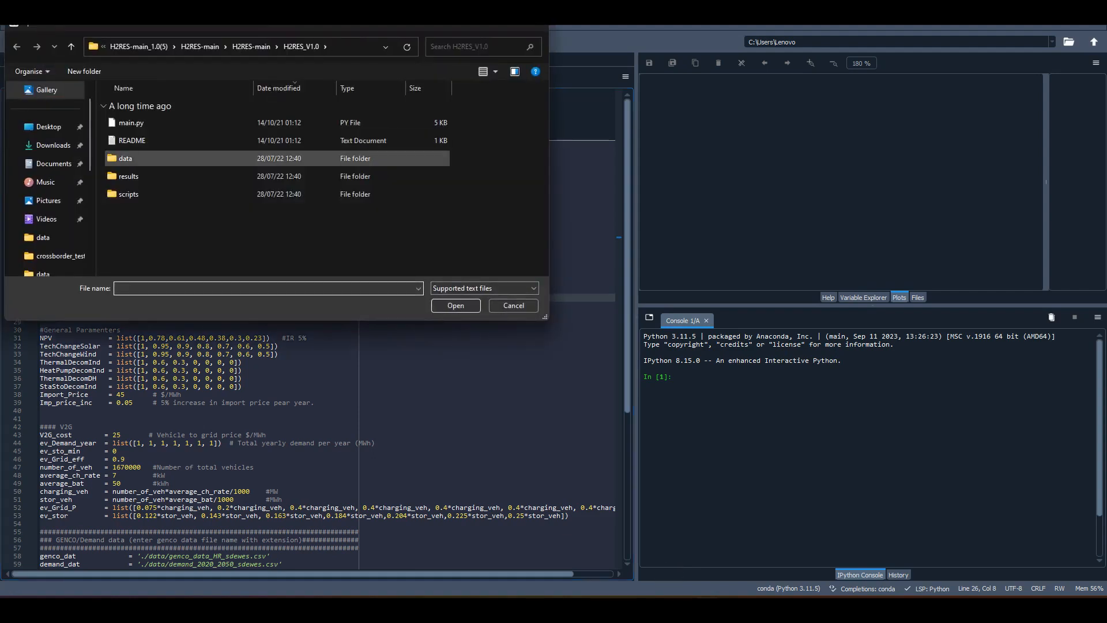
pyautogui.doubleClick(128, 194)
pyautogui.moveTo(148, 227); pyautogui.dragTo(173, 118)
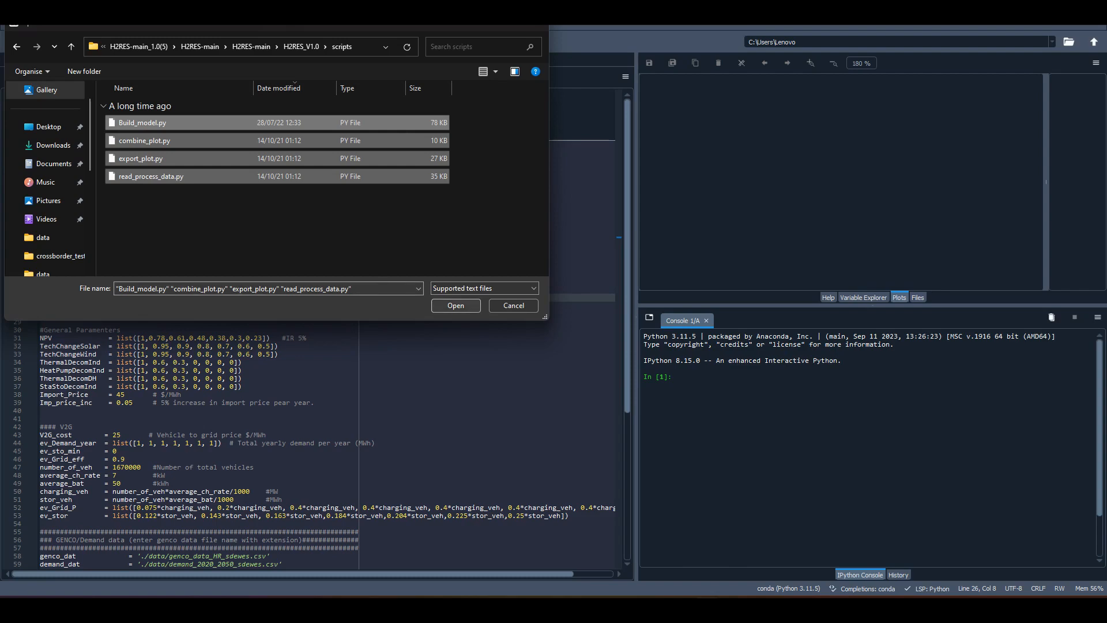
pyautogui.click(455, 305)
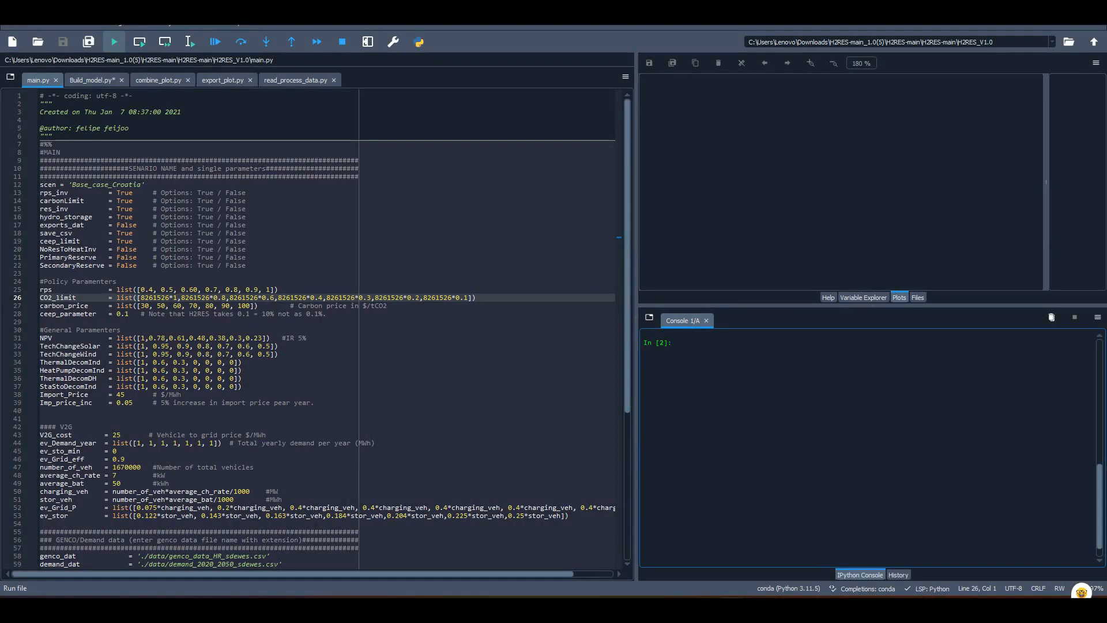
pyautogui.click(114, 41)
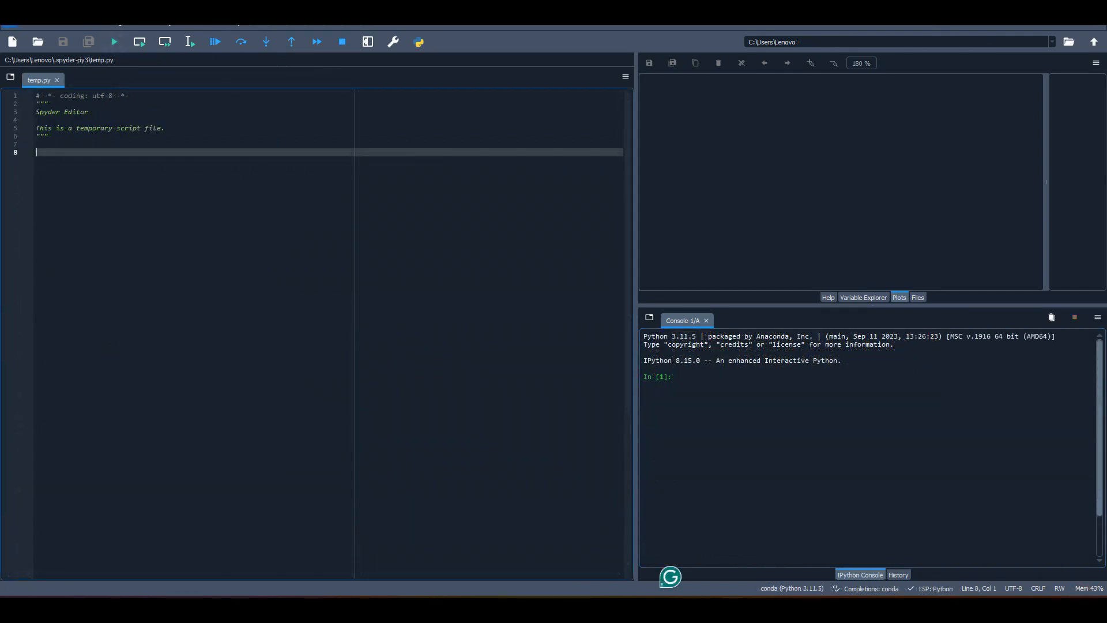
# - Open GUI1.0.py from the H2RES_v1.1_GUI(5)\H2RES_v1.1_GUI folder in Downloads
pyautogui.click(9, 26)
pyautogui.press('Return')
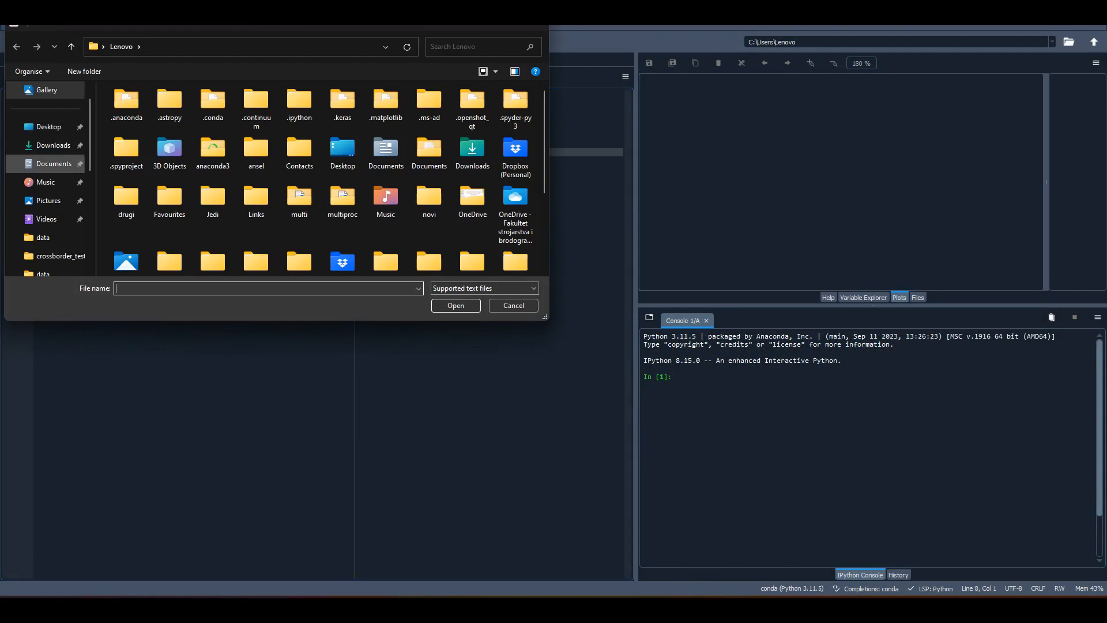
pyautogui.click(53, 145)
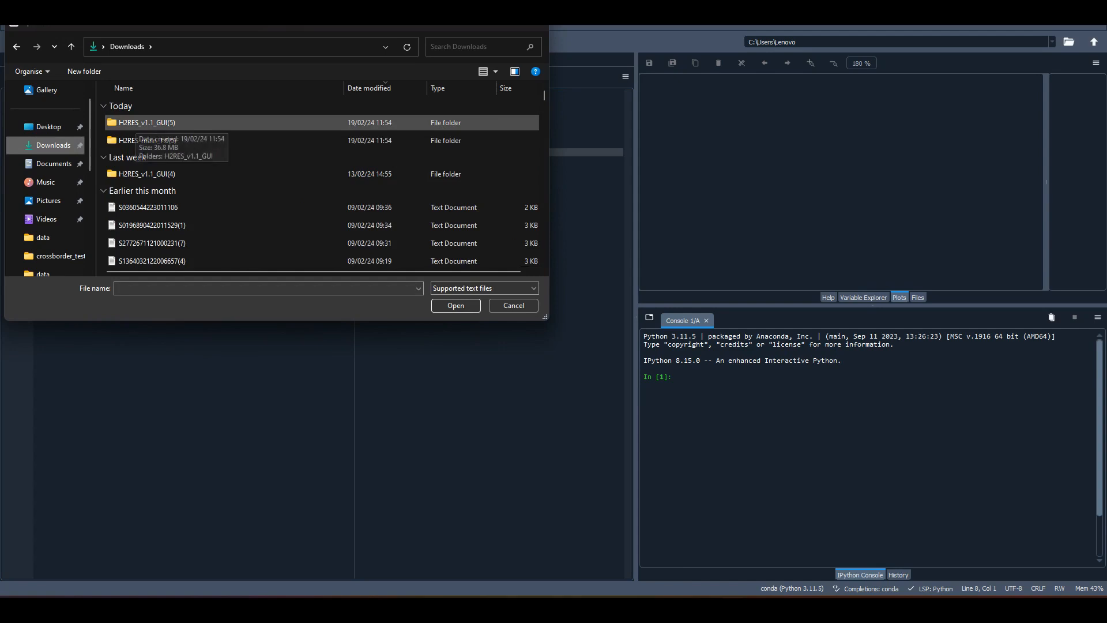
pyautogui.doubleClick(141, 122)
pyautogui.doubleClick(141, 122)
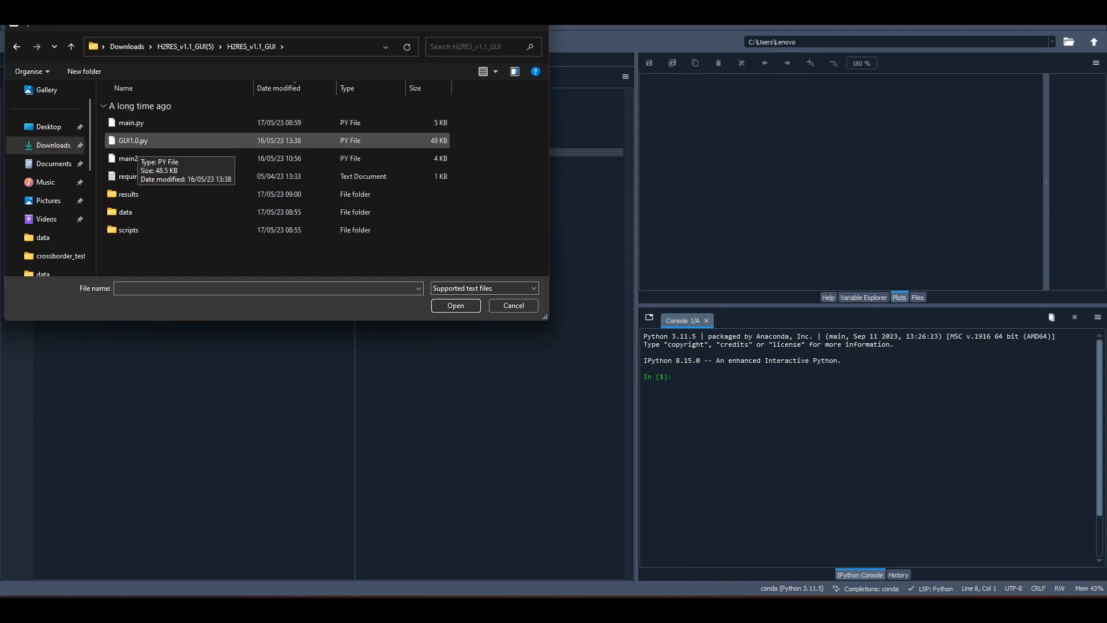
pyautogui.click(137, 142)
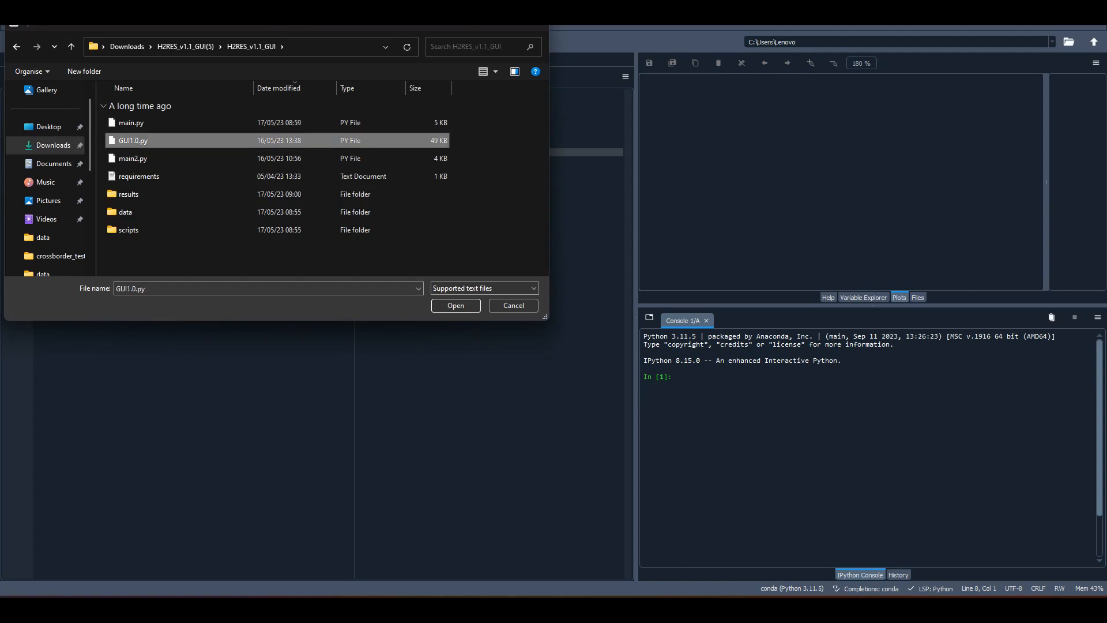
pyautogui.click(456, 305)
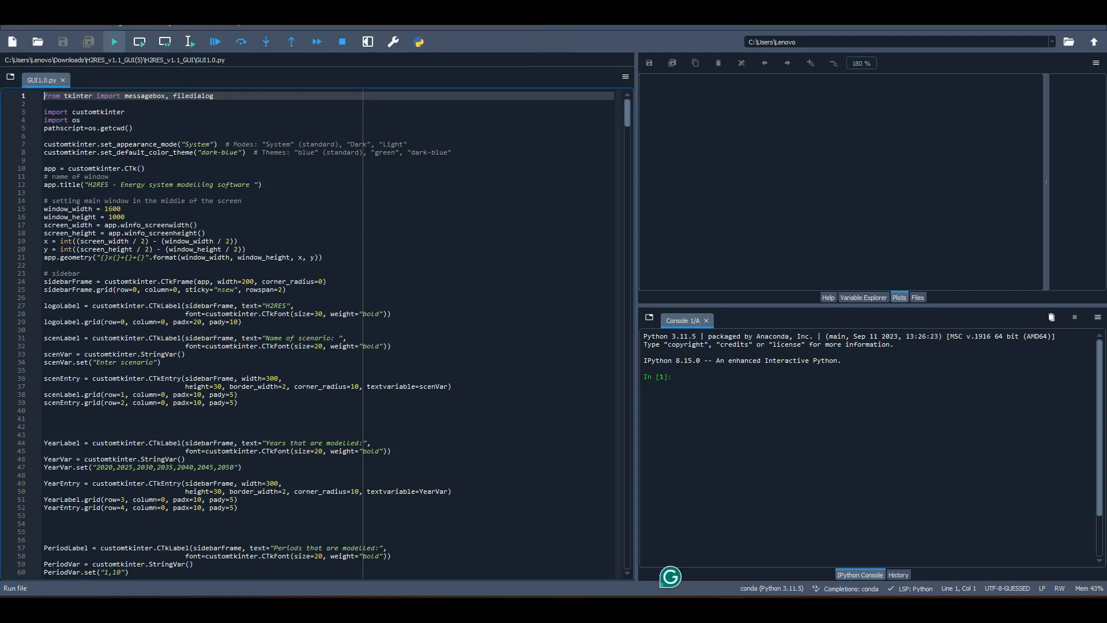
# - Try to run GUI1.0.py, and install the customtkinter package with "pip install customtkinter" in the IPython console
pyautogui.click(114, 43)
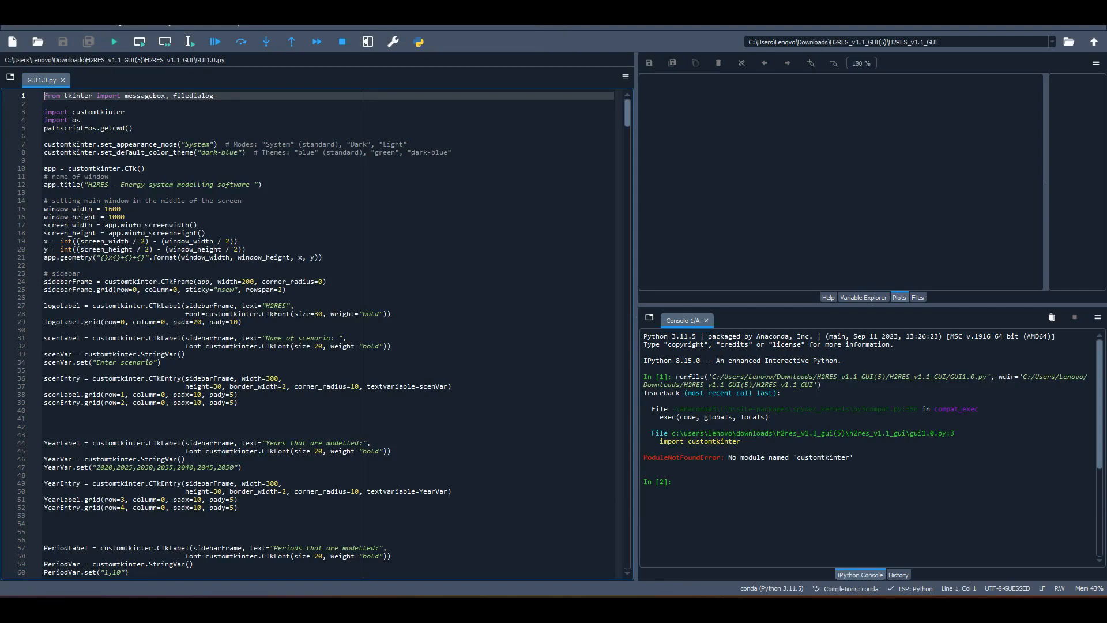
pyautogui.write('pip ')
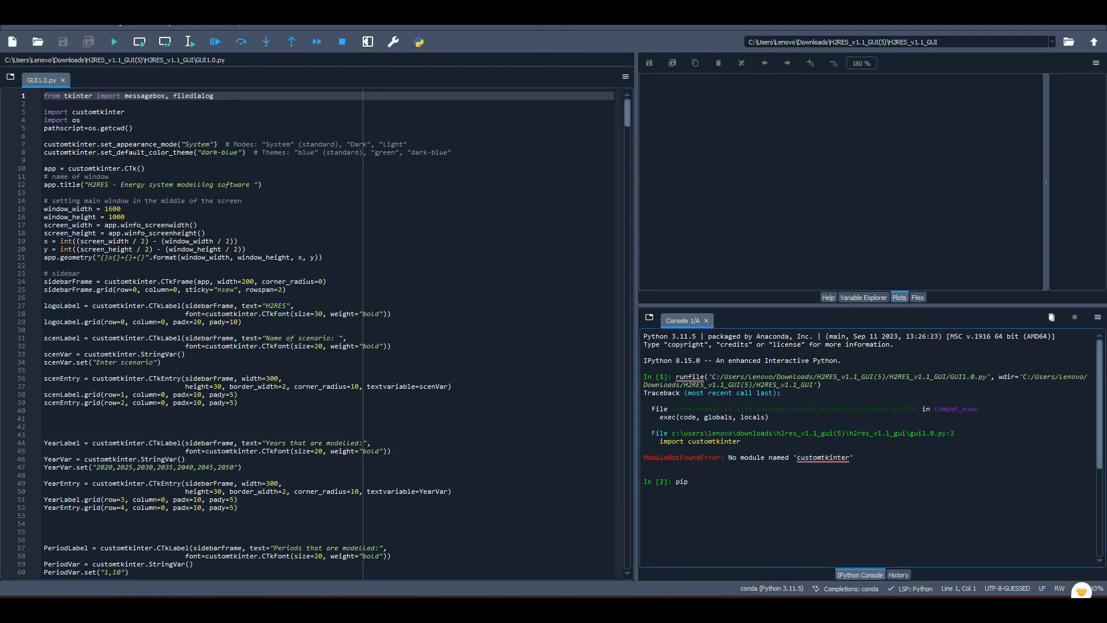
pyautogui.write('install customtkinter')
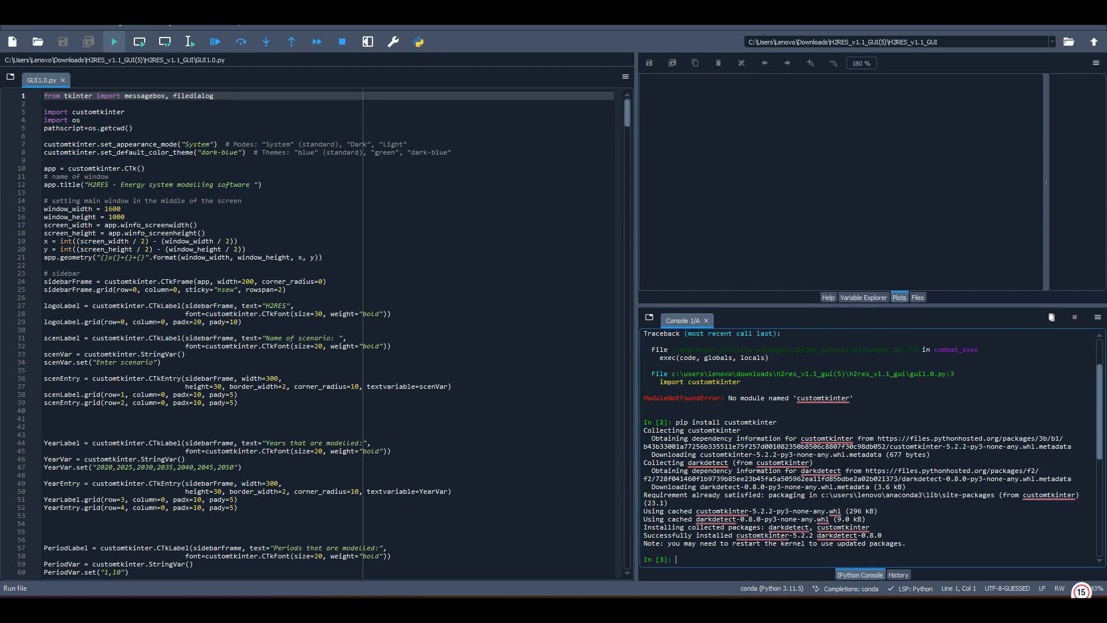
# - Run GUI1.0.py again and set the scenario name to "test1" in the H2RES interface
pyautogui.click(114, 41)
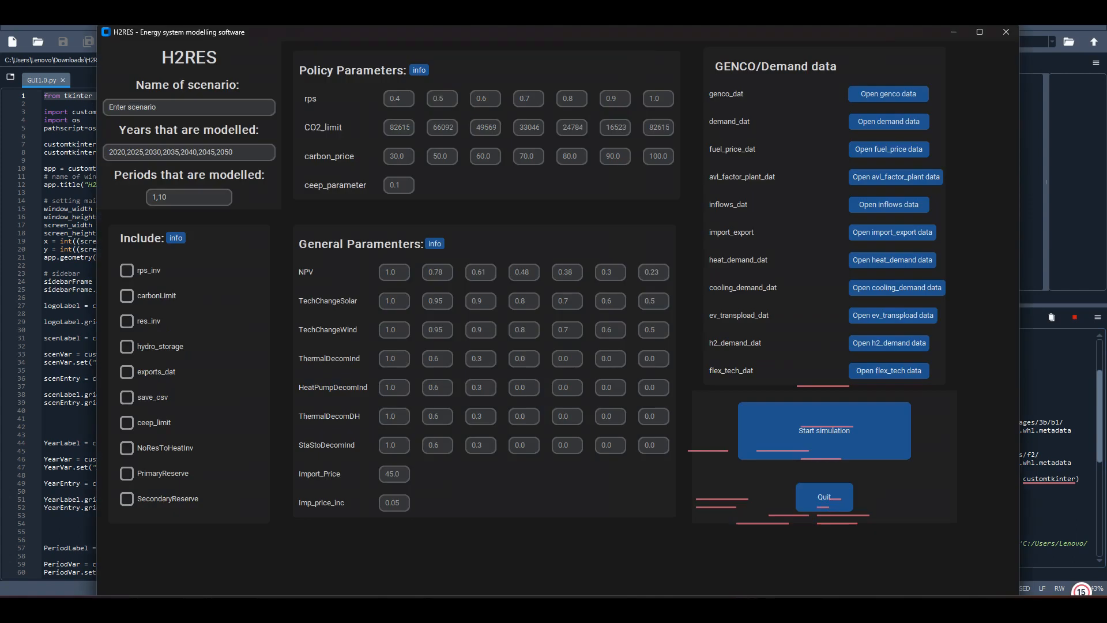
pyautogui.moveTo(157, 107); pyautogui.dragTo(108, 107)
pyautogui.write('test1')
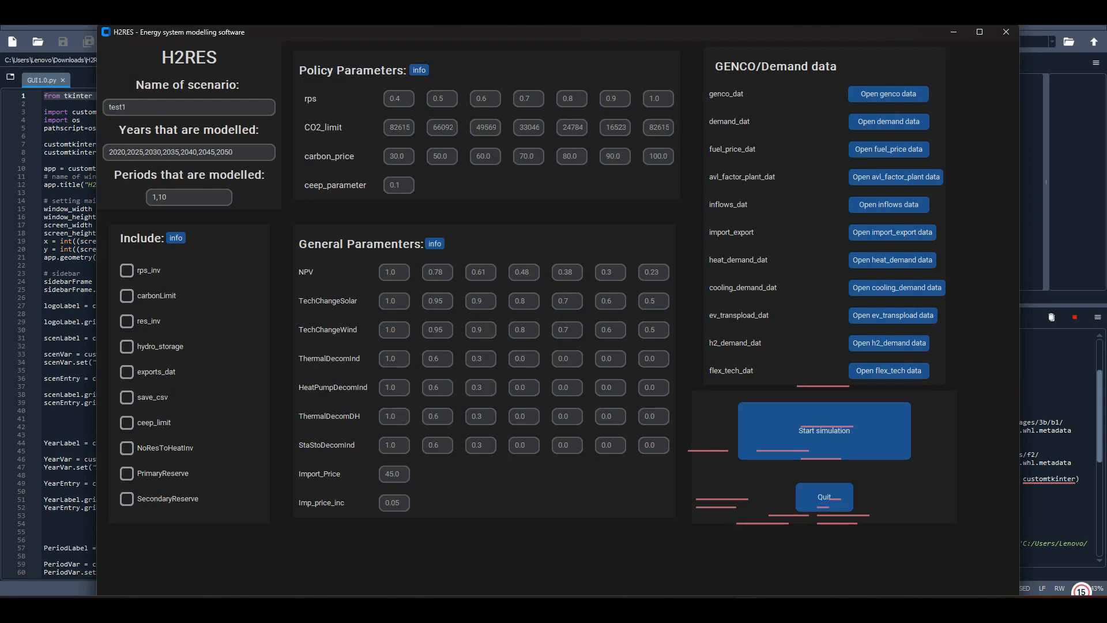